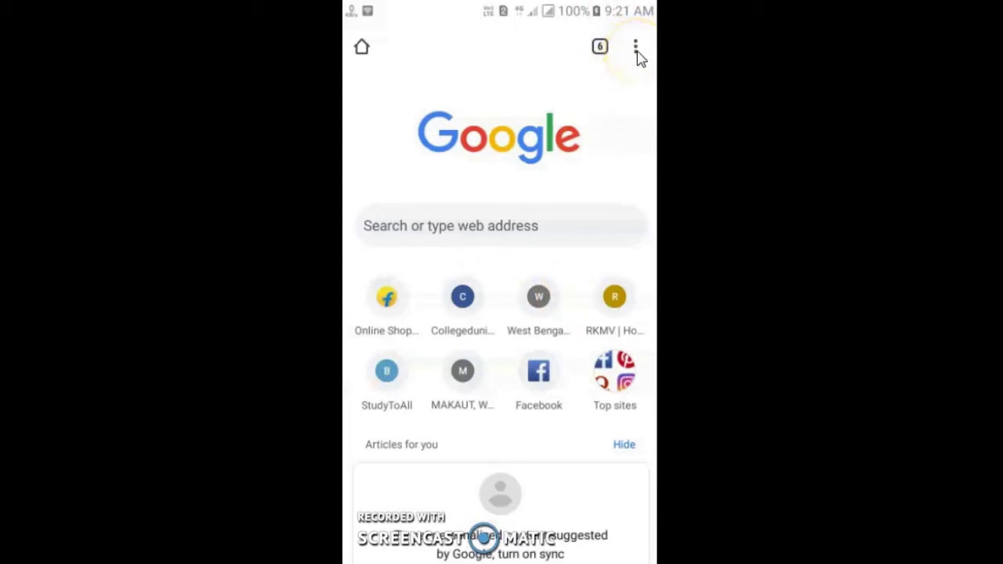
Enable the desktop site view in the phone browser and go to the address entry
{"action": "left_click", "coordinate": [637, 53]}
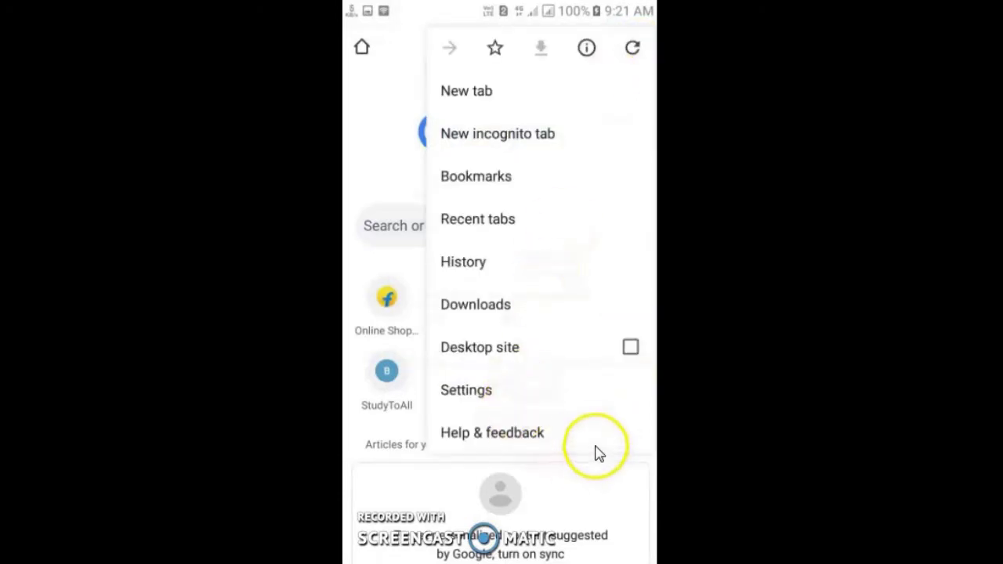
{"action": "left_click", "coordinate": [632, 349]}
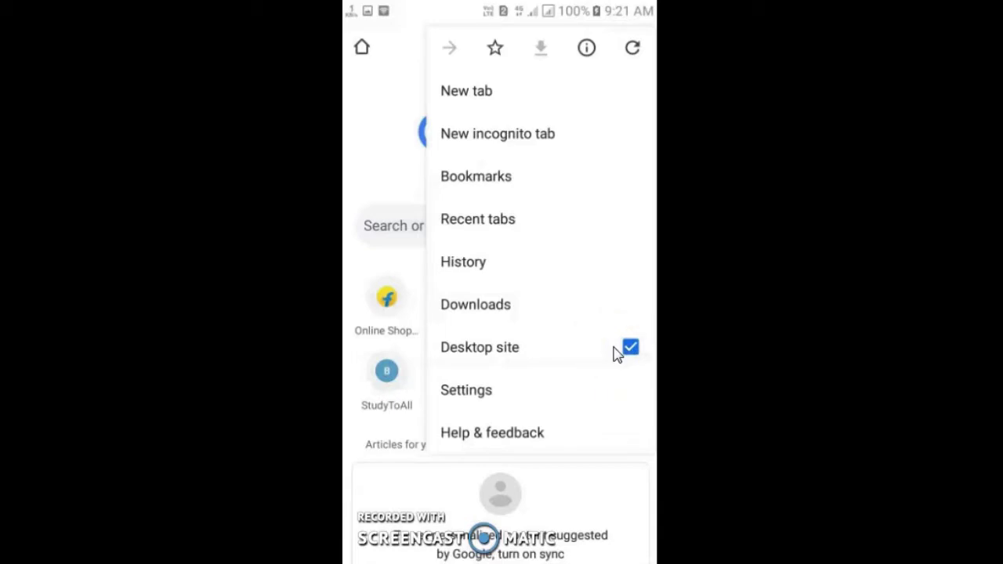
{"action": "left_click", "coordinate": [429, 232]}
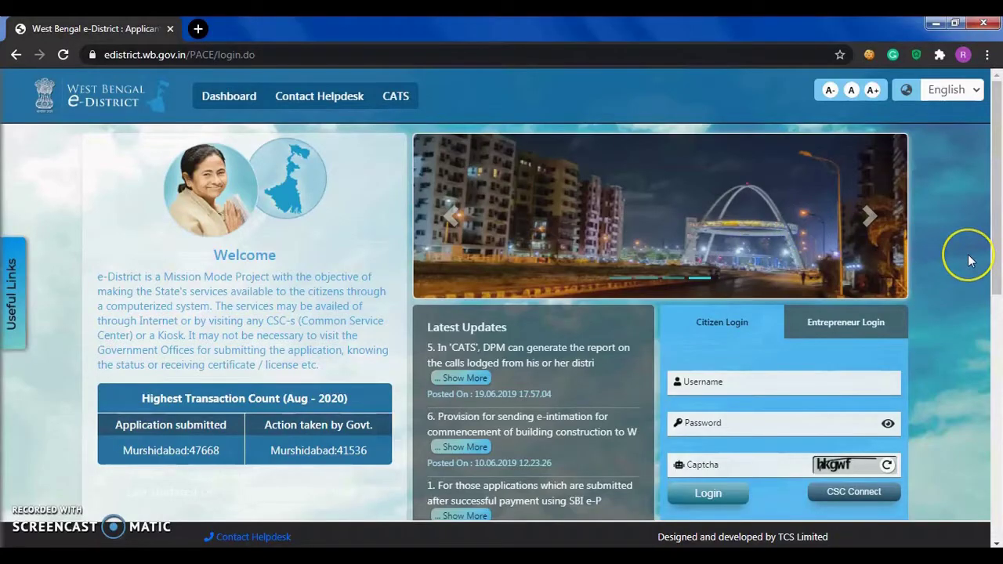
Open the citizen registration form on the West Bengal e-District site and fill in the full name and mobile number
{"action": "scroll", "coordinate": [968, 253], "scroll_direction": "down", "scroll_amount": 2}
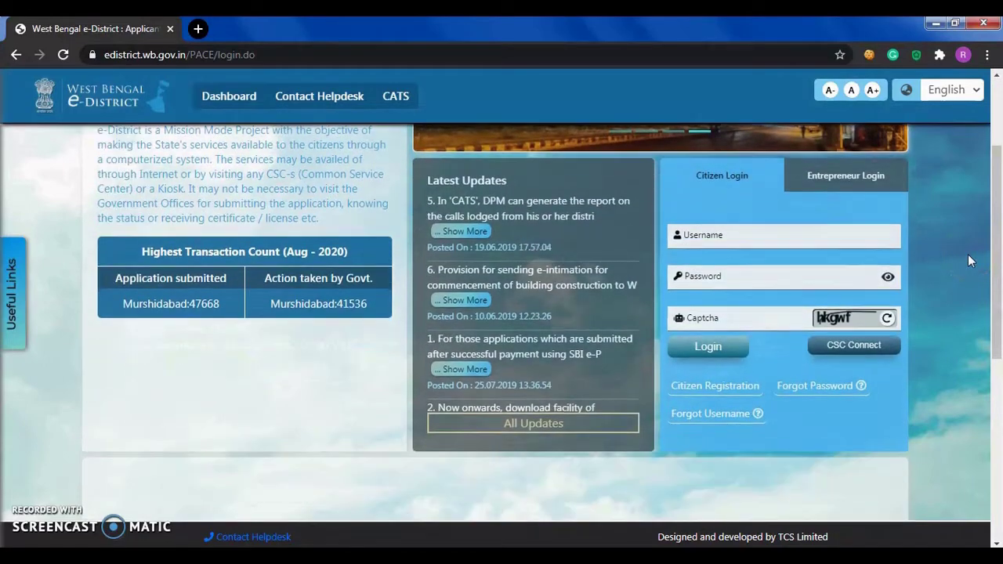
{"action": "left_click", "coordinate": [687, 394]}
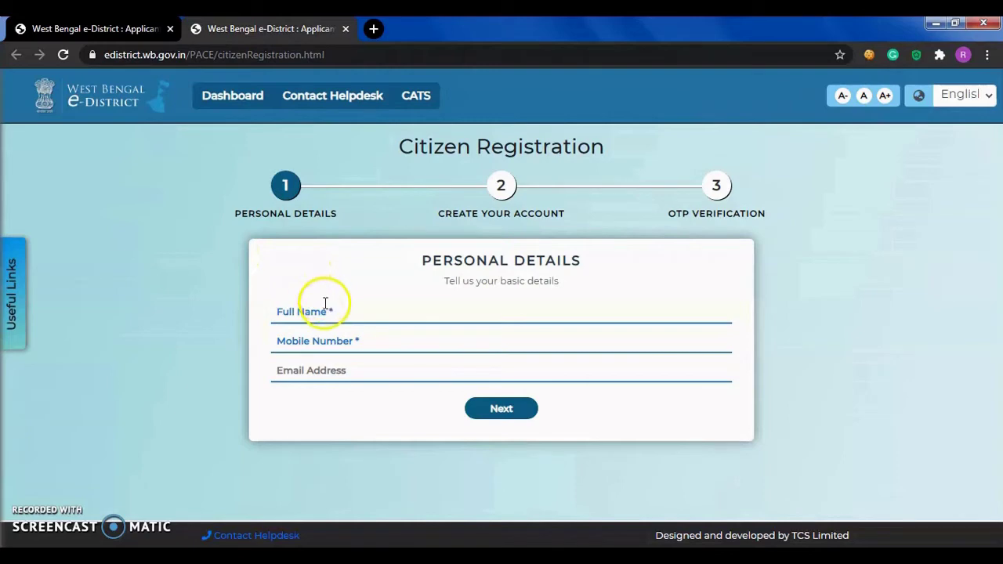
{"action": "left_click", "coordinate": [327, 311]}
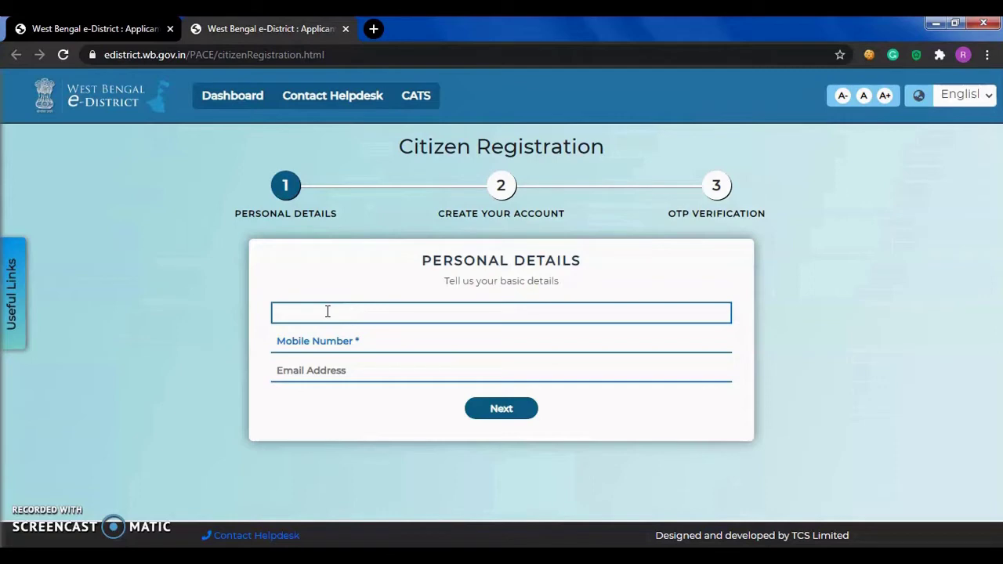
{"action": "left_click", "coordinate": [324, 338]}
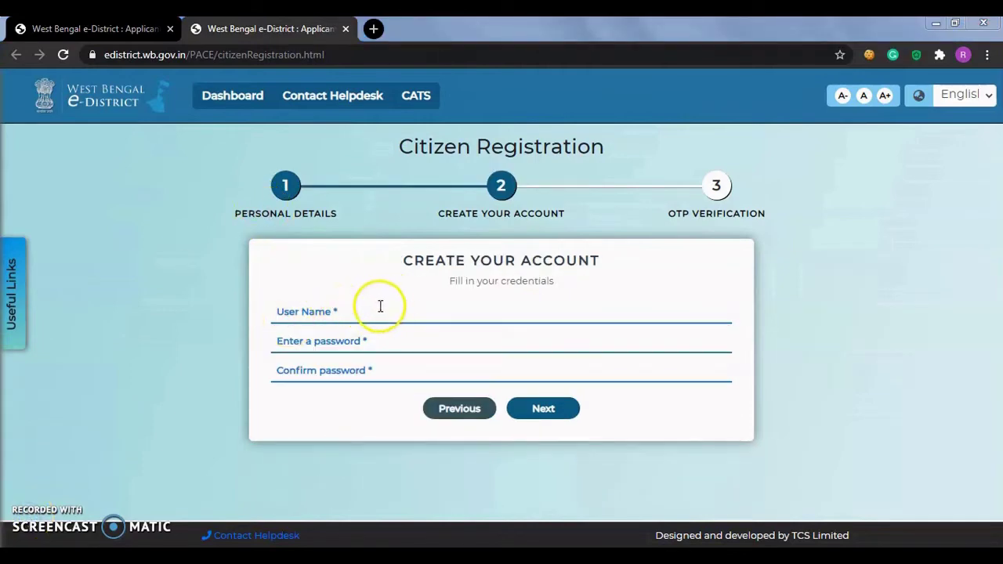
Create the account with a username and password, and confirm it with the OTP
{"action": "left_click", "coordinate": [306, 314]}
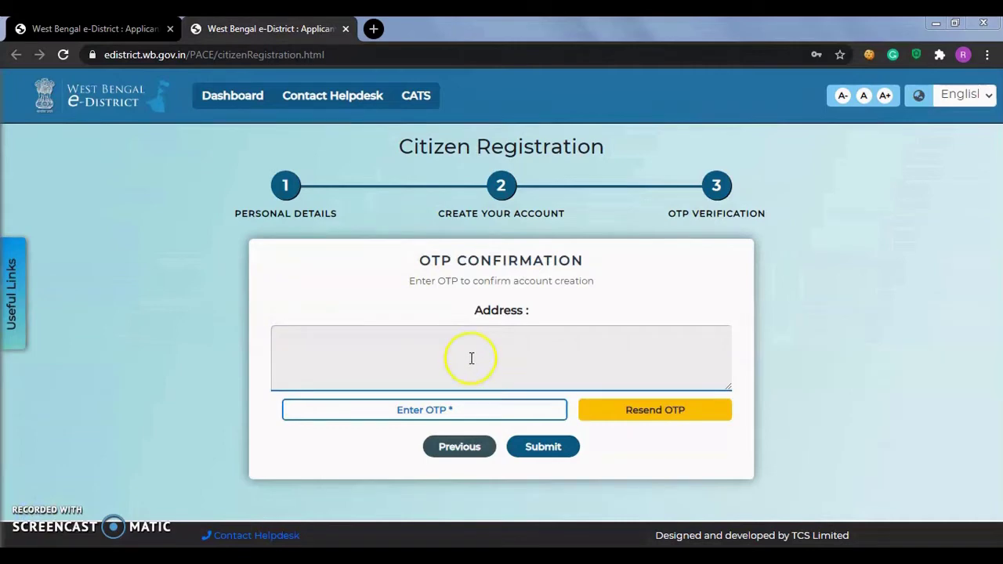
{"action": "left_click", "coordinate": [457, 360]}
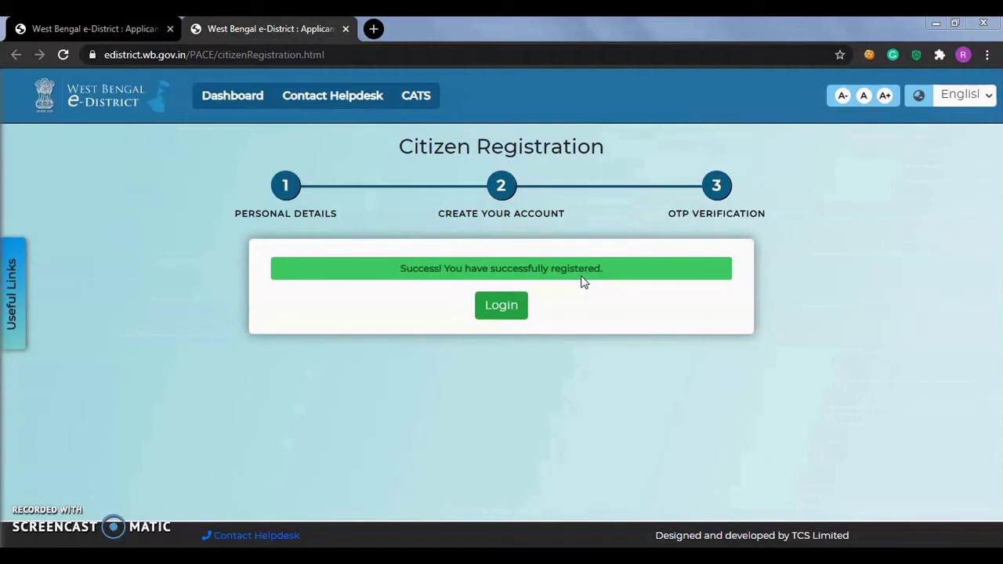
Continue from the completed registration and log in to the citizen account
{"action": "left_click", "coordinate": [511, 312]}
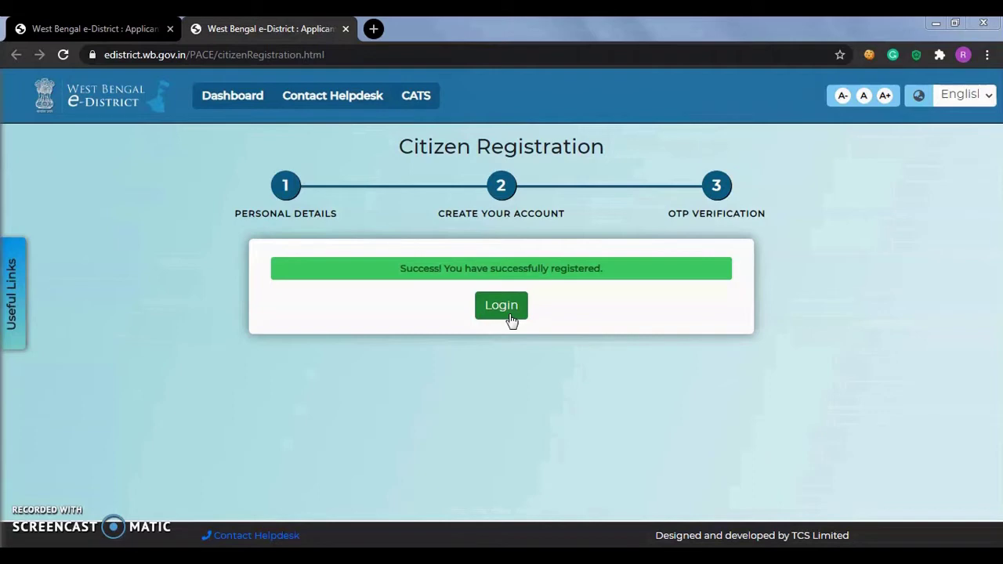
{"action": "left_click", "coordinate": [474, 309]}
{"action": "left_click", "coordinate": [504, 310]}
{"action": "left_click", "coordinate": [503, 310]}
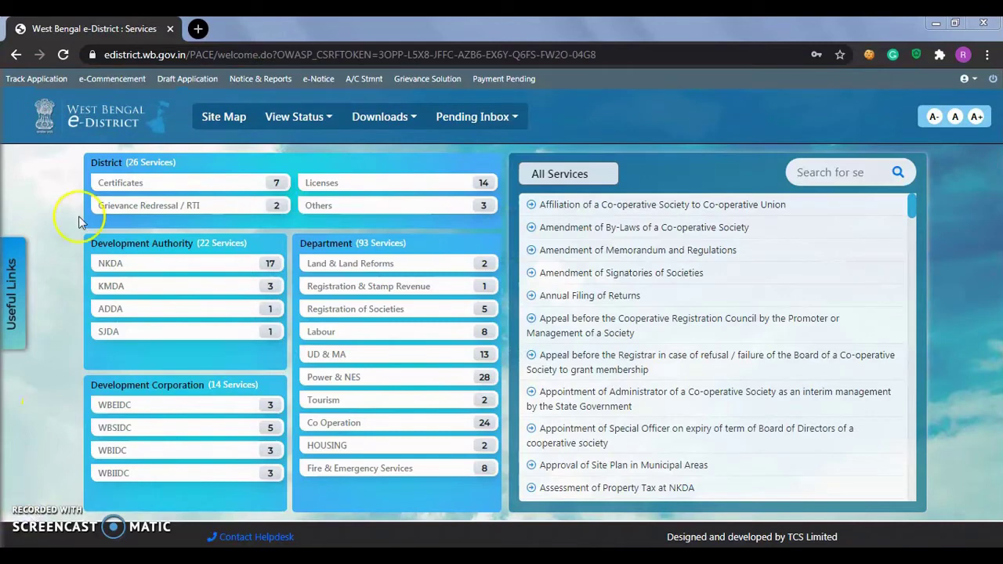
Open the Income Certificate service among the district certificates and start its application
{"action": "left_click", "coordinate": [166, 188]}
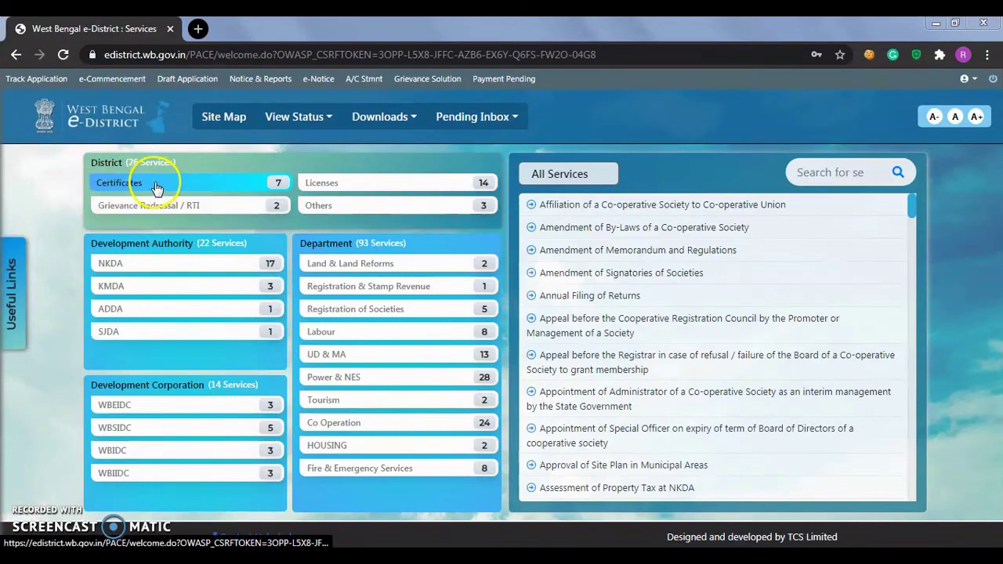
{"action": "left_click", "coordinate": [158, 187]}
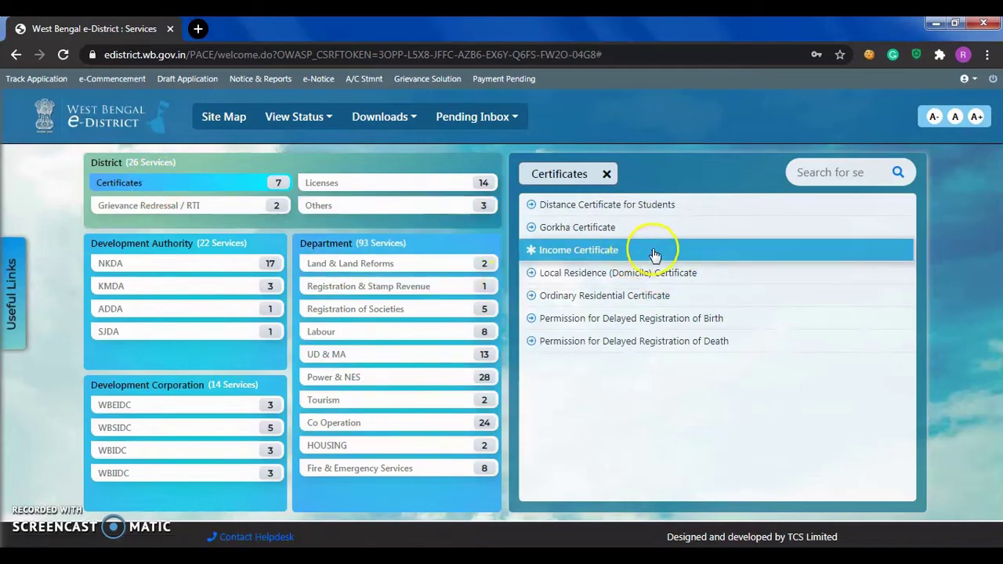
{"action": "left_click", "coordinate": [601, 257]}
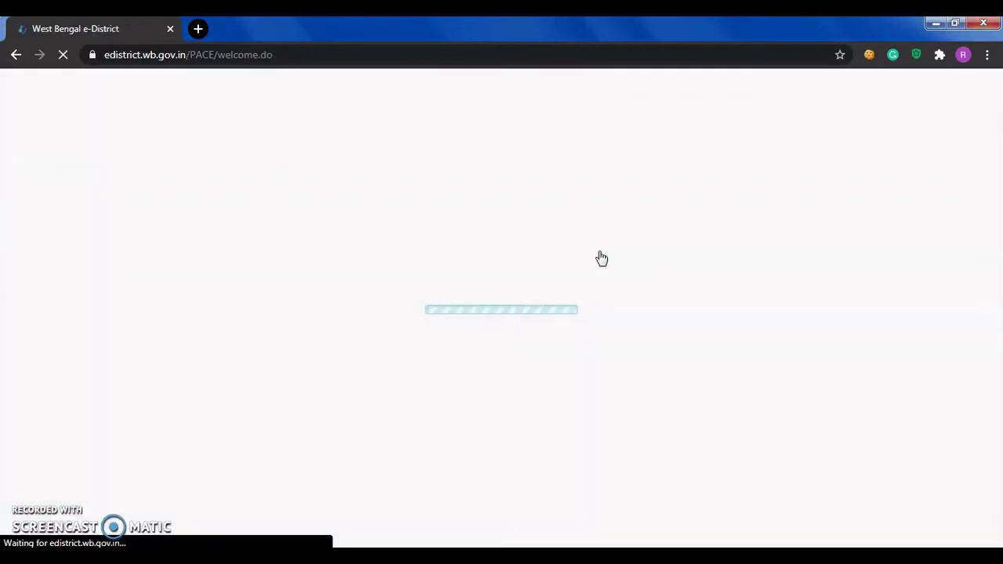
{"action": "scroll", "coordinate": [601, 258], "scroll_direction": "down", "scroll_amount": 3}
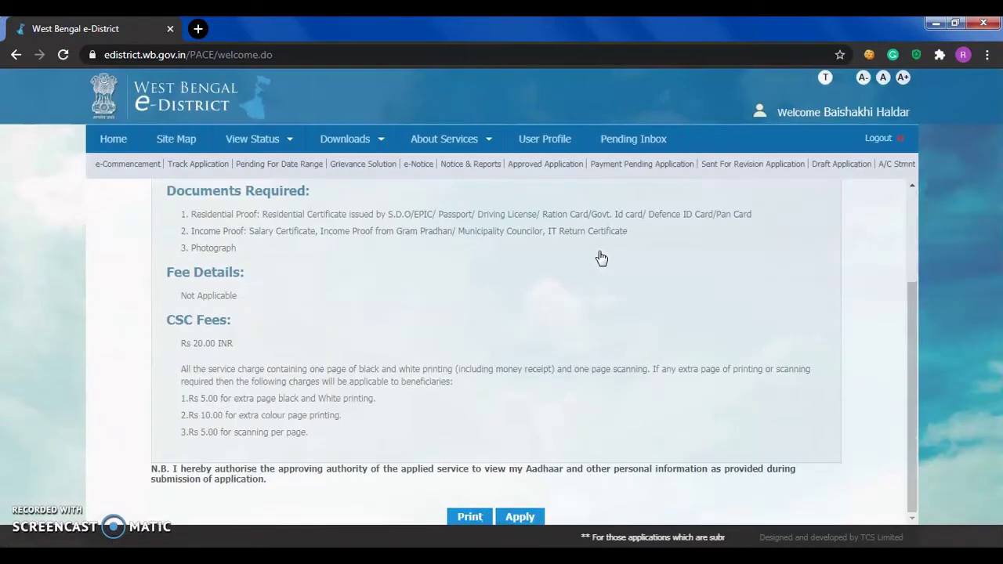
{"action": "left_click", "coordinate": [520, 517]}
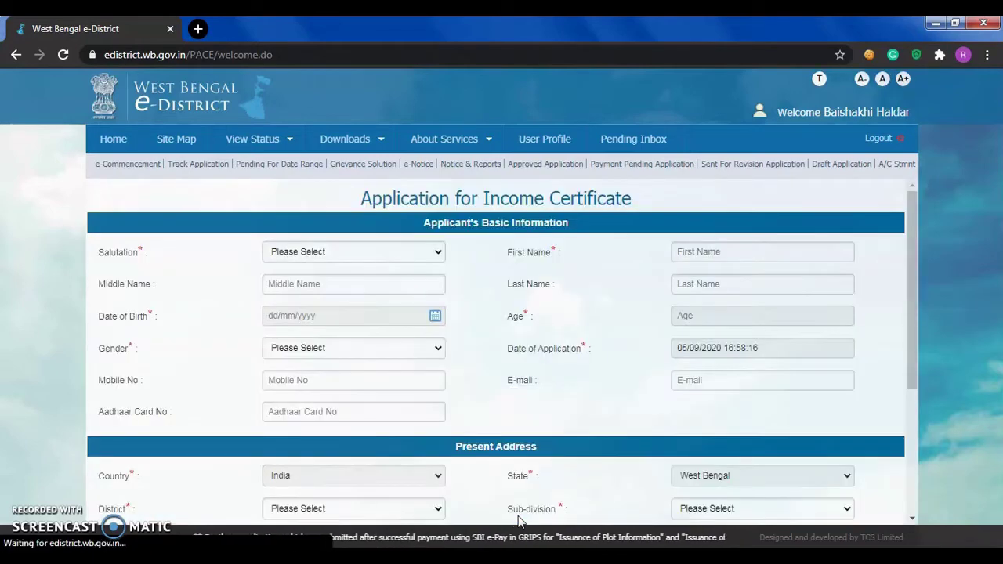
{"action": "left_click", "coordinate": [516, 509]}
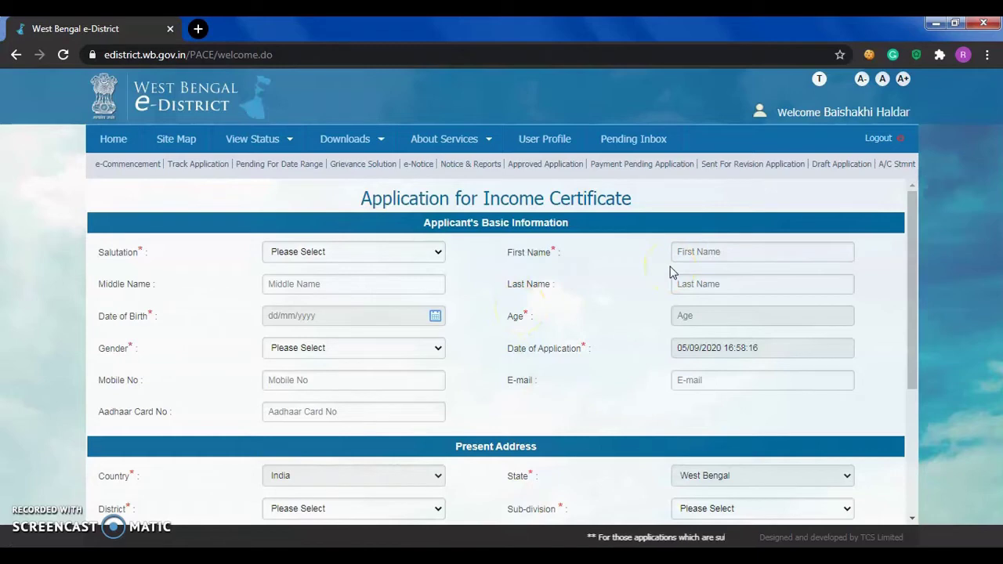
Set the applicant's salutation to Mr. and pick the applicant's date of birth
{"action": "left_click", "coordinate": [413, 254]}
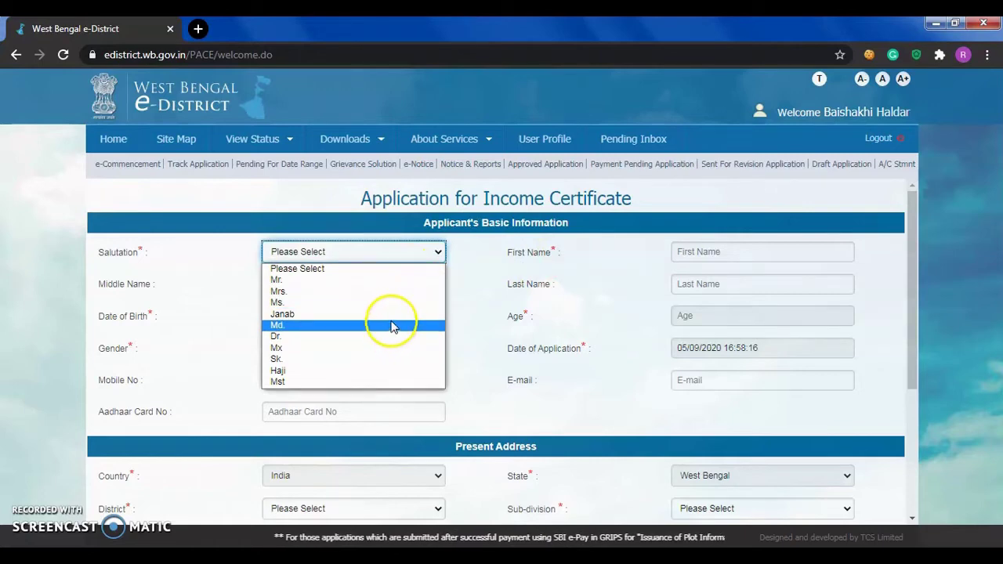
{"action": "left_click", "coordinate": [395, 280]}
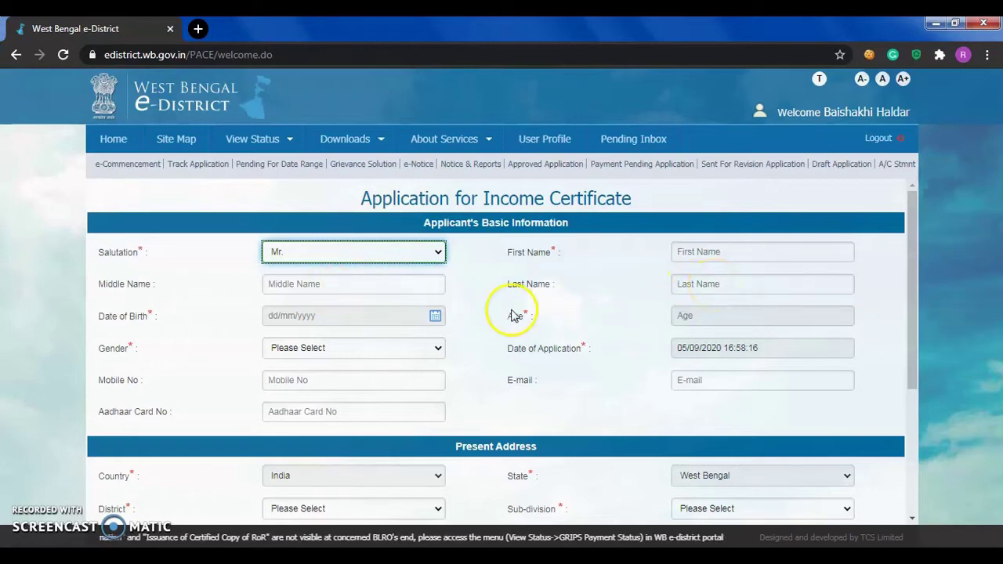
{"action": "left_click", "coordinate": [435, 315]}
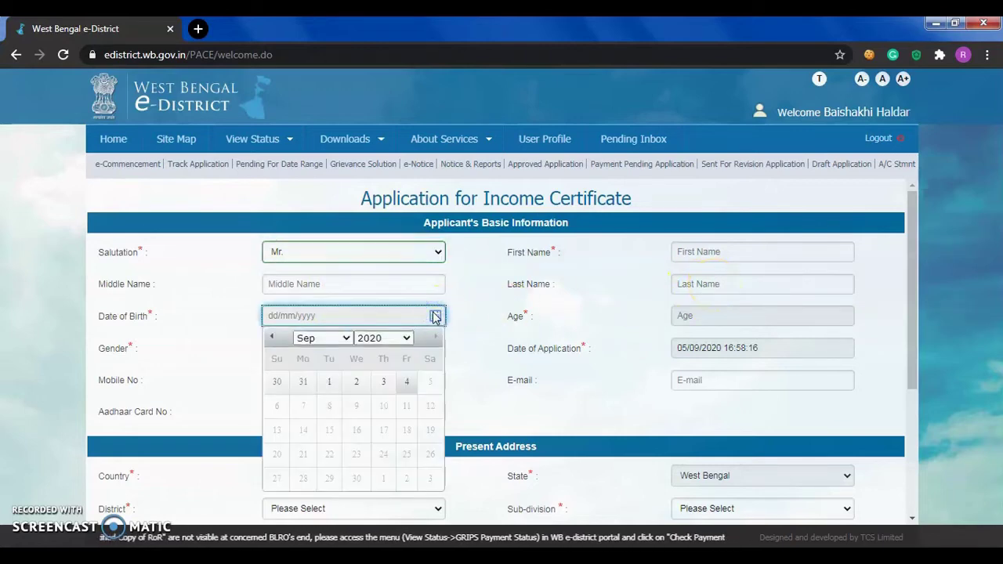
{"action": "left_click", "coordinate": [394, 338]}
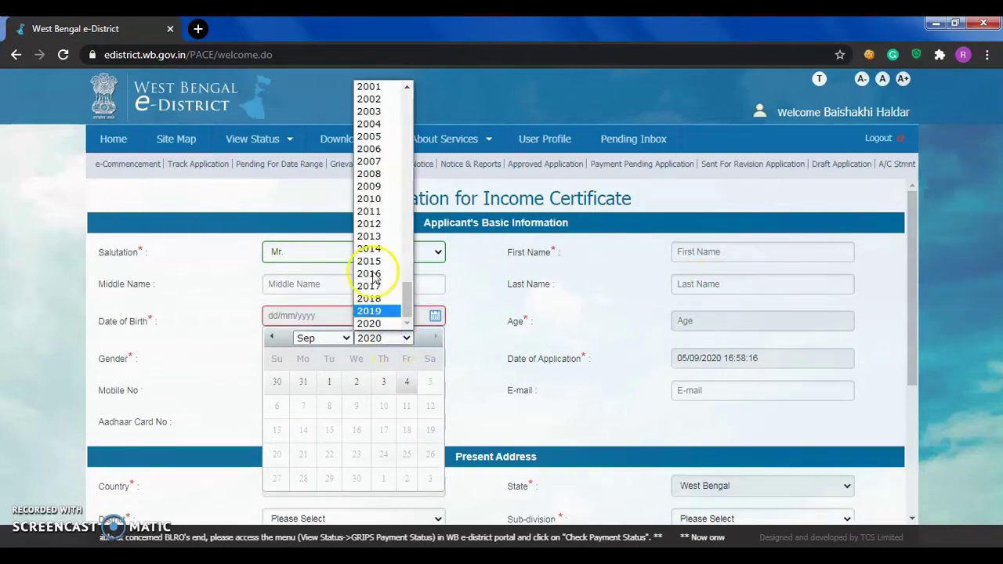
{"action": "scroll", "coordinate": [385, 94], "scroll_direction": "up", "scroll_amount": 5}
{"action": "left_click", "coordinate": [390, 91]}
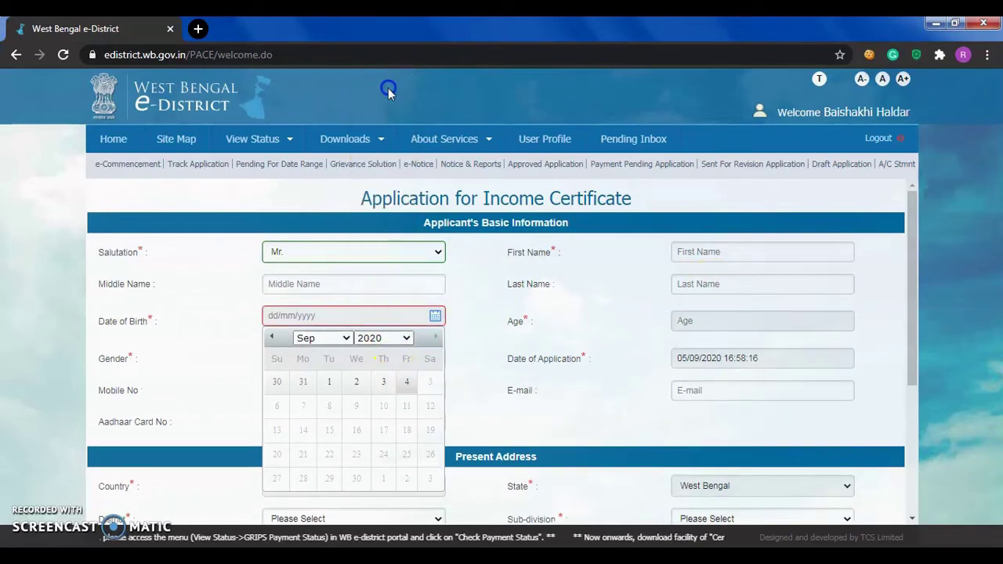
{"action": "left_click", "coordinate": [354, 407]}
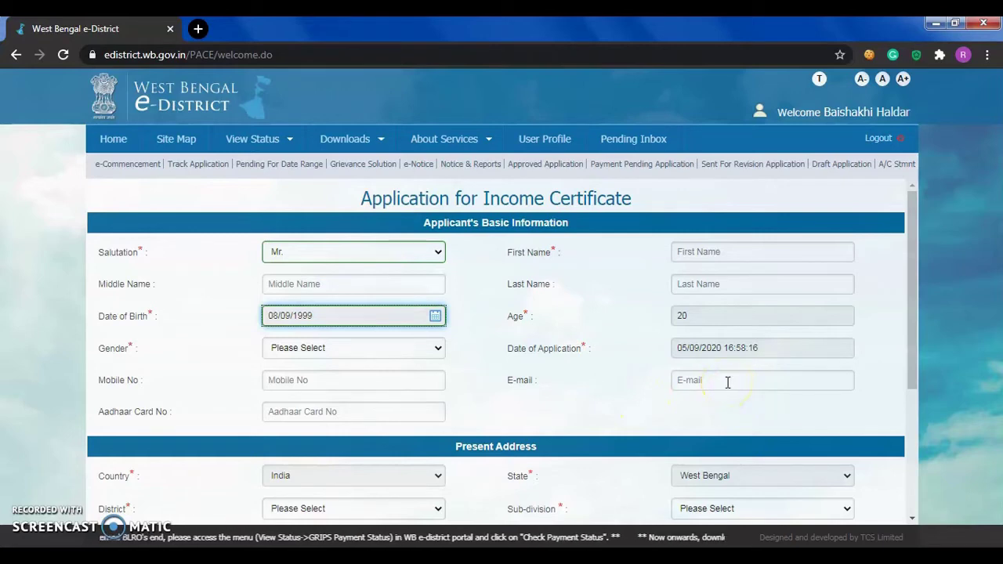
Complete the remaining basic information and present address, and save to continue the application
{"action": "left_click", "coordinate": [356, 409]}
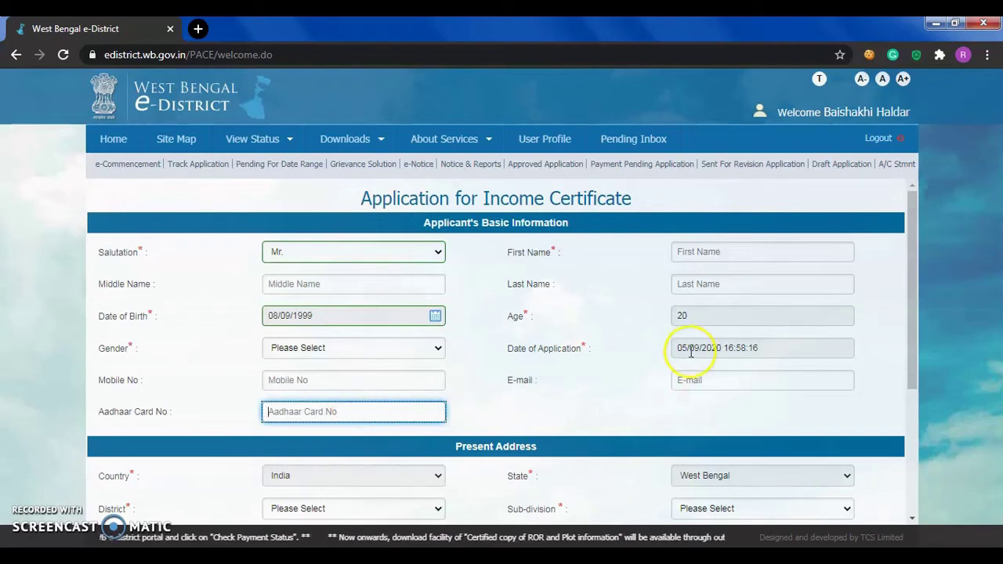
{"action": "scroll", "coordinate": [691, 352], "scroll_direction": "down", "scroll_amount": 5}
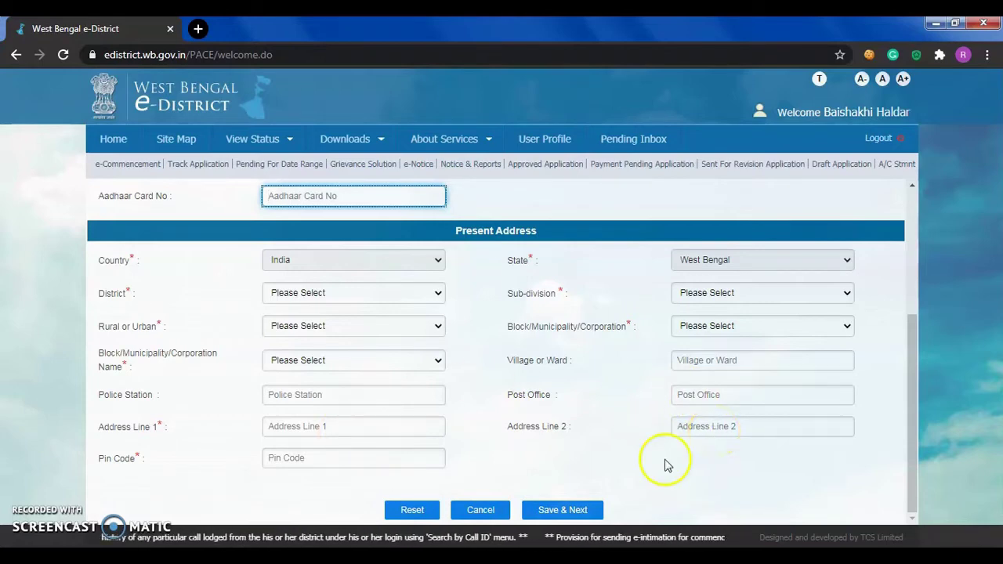
{"action": "left_click", "coordinate": [576, 510]}
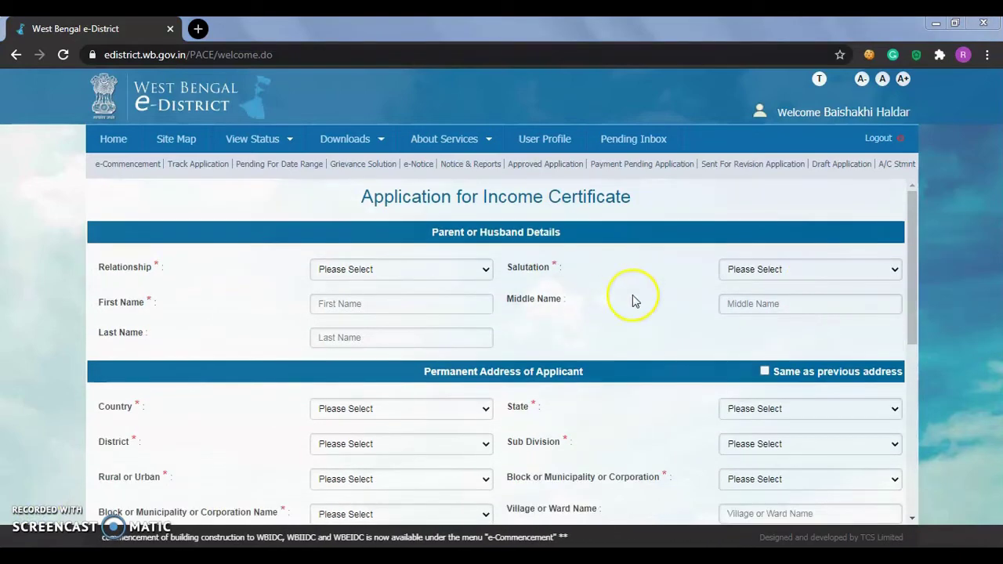
Set the parent relationship to Father with the salutation Mr., and activate the parent's first name field
{"action": "left_click", "coordinate": [464, 272]}
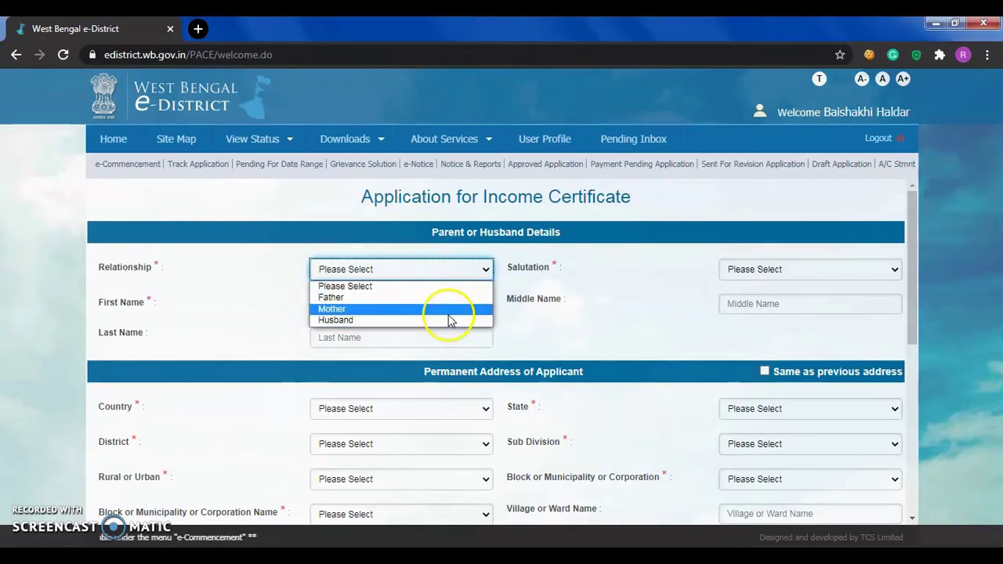
{"action": "left_click", "coordinate": [450, 297]}
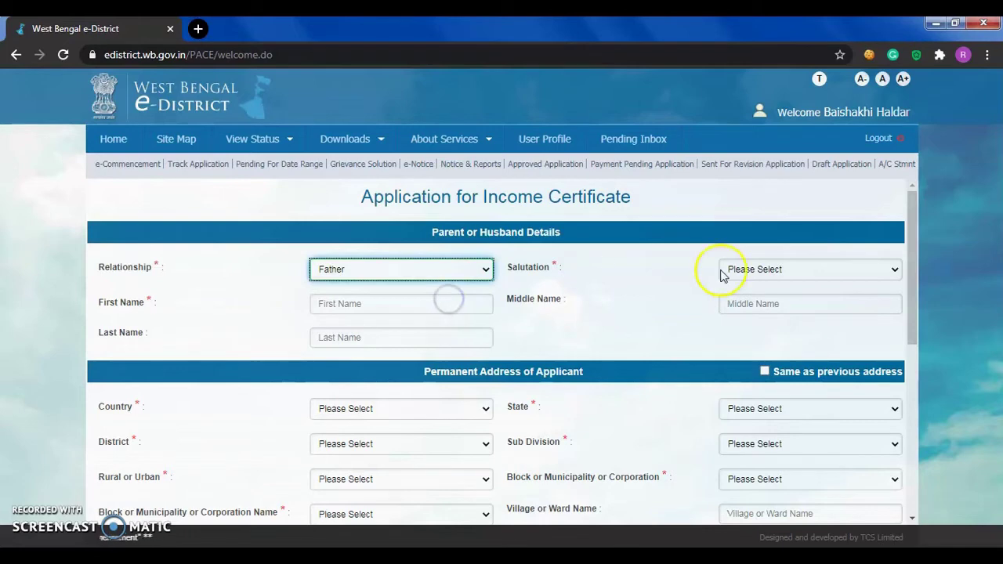
{"action": "left_click", "coordinate": [767, 274]}
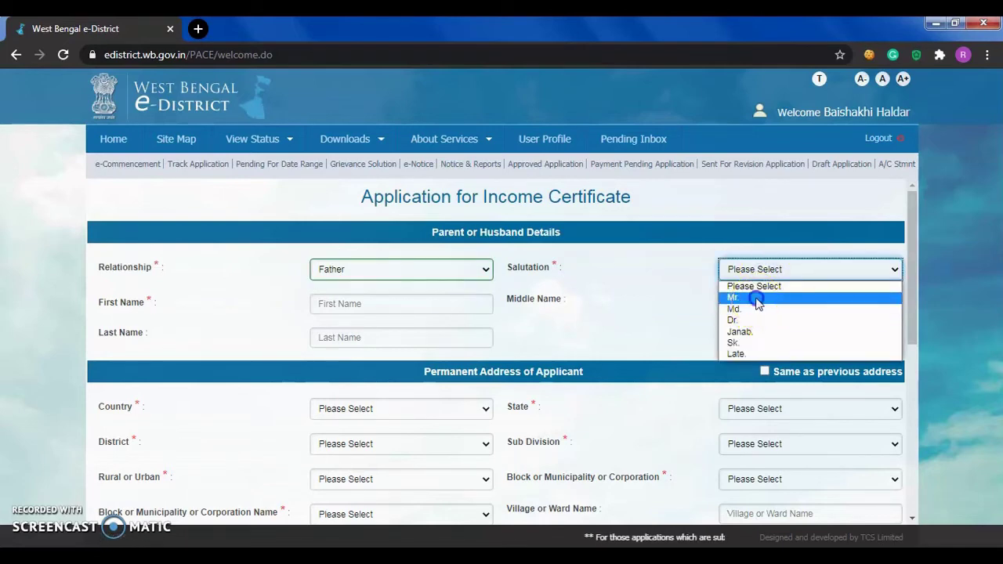
{"action": "left_click", "coordinate": [757, 297]}
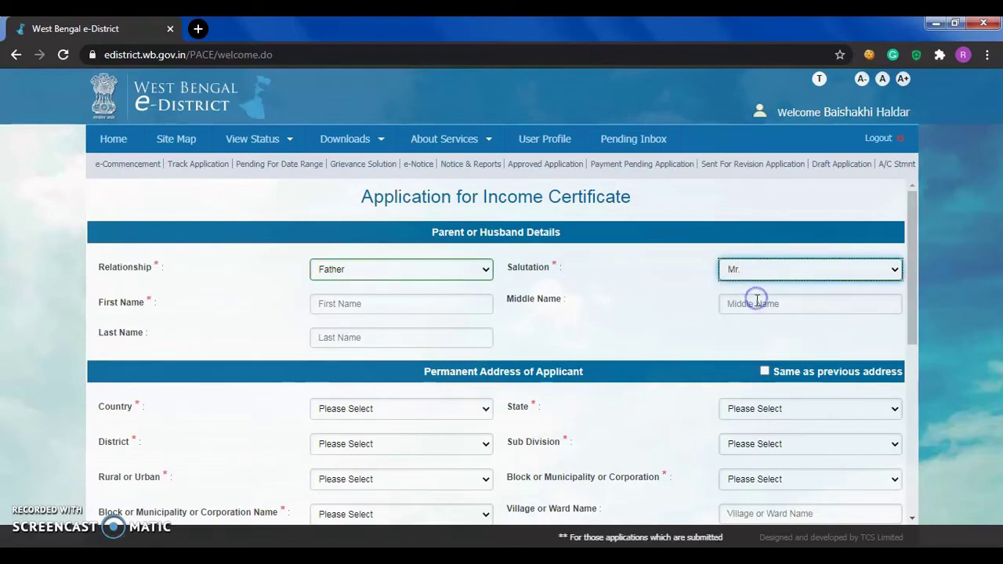
{"action": "left_click", "coordinate": [360, 304]}
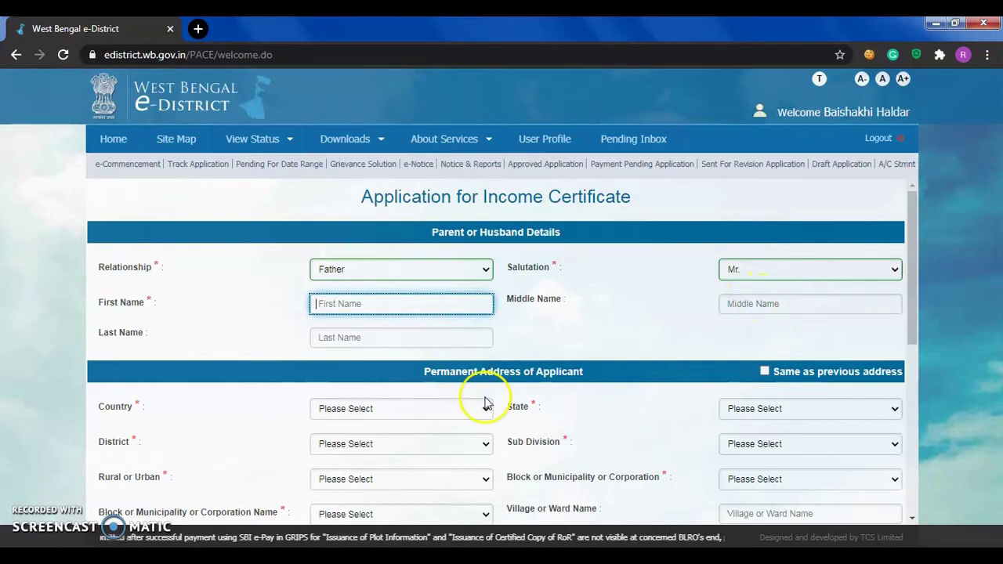
Set the applicant's permanent address to be the same as the previous address and go on to the income details
{"action": "scroll", "coordinate": [596, 336], "scroll_direction": "down", "scroll_amount": 2}
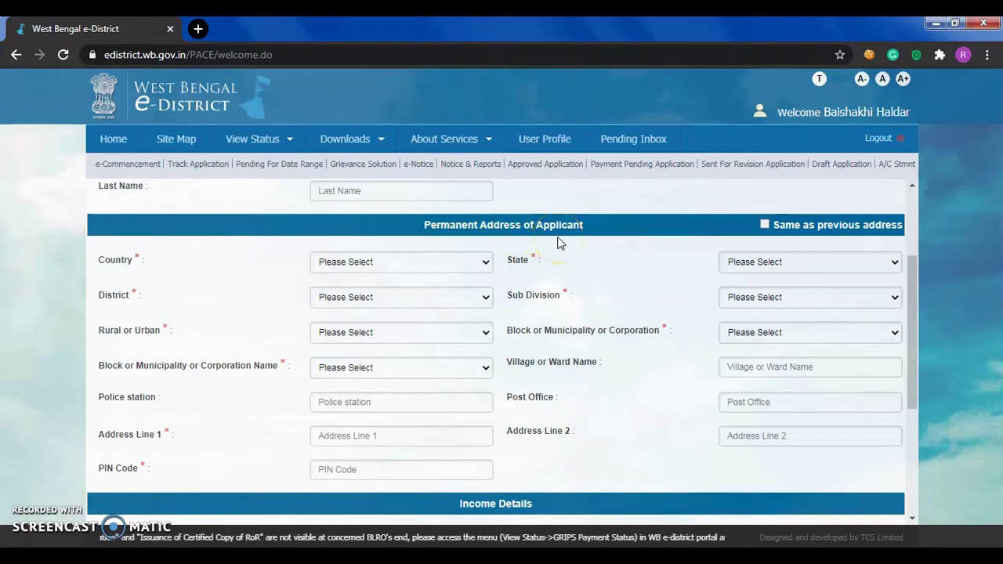
{"action": "scroll", "coordinate": [608, 342], "scroll_direction": "down", "scroll_amount": 1}
{"action": "scroll", "coordinate": [612, 345], "scroll_direction": "up", "scroll_amount": 2}
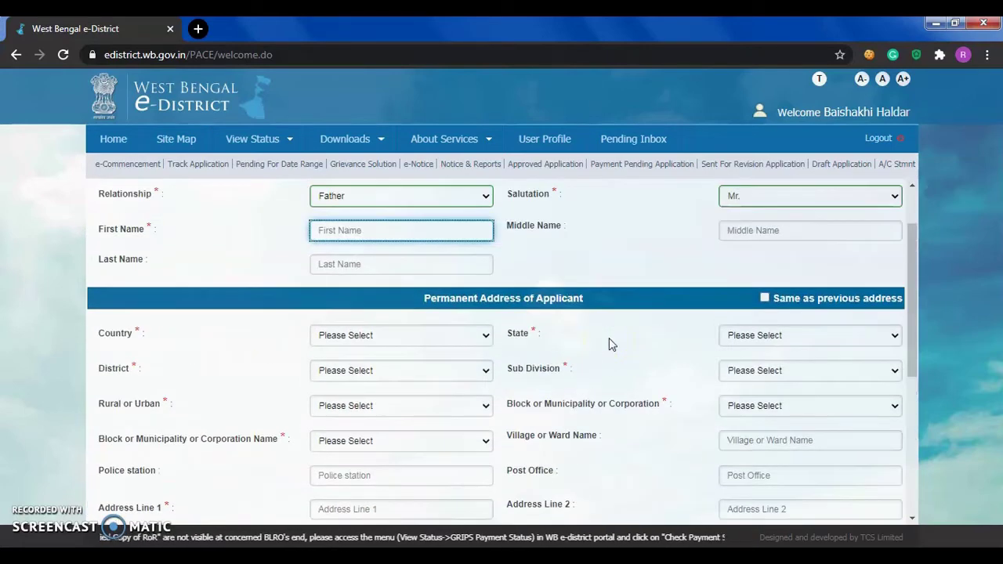
{"action": "left_click", "coordinate": [765, 299]}
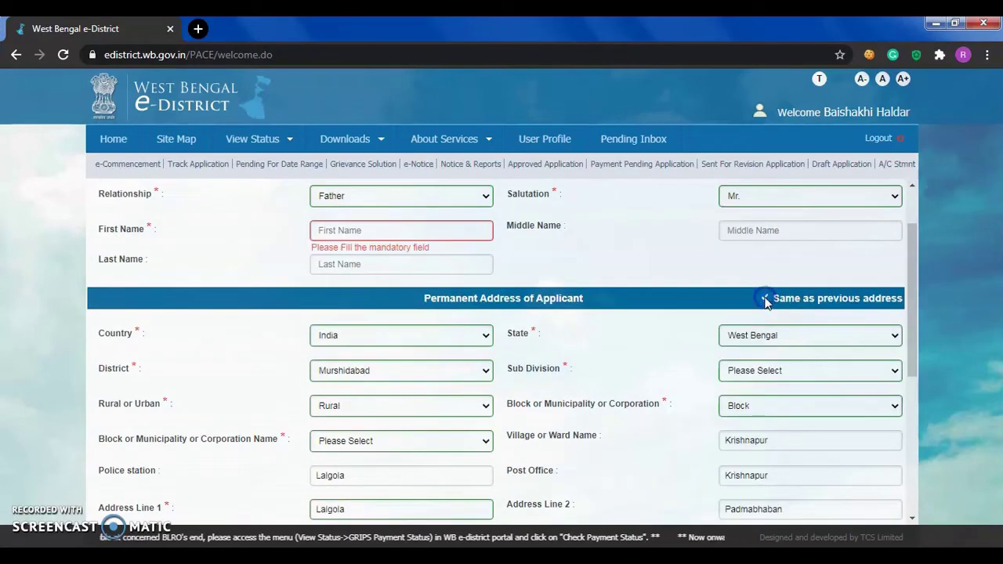
{"action": "scroll", "coordinate": [766, 304], "scroll_direction": "down", "scroll_amount": 4}
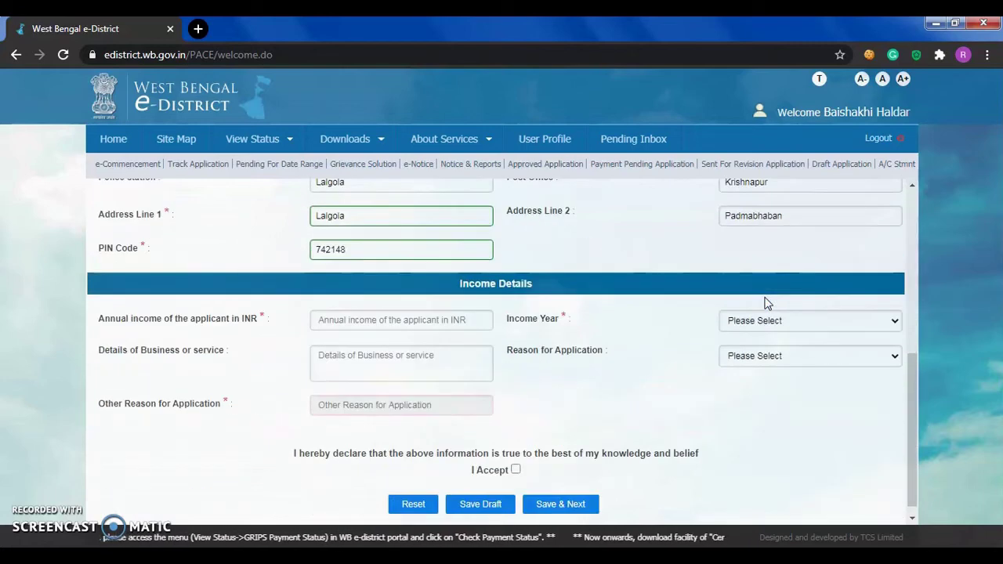
Set the income year to 2019-2020 and the reason for application to Other in the income details
{"action": "left_click", "coordinate": [364, 318]}
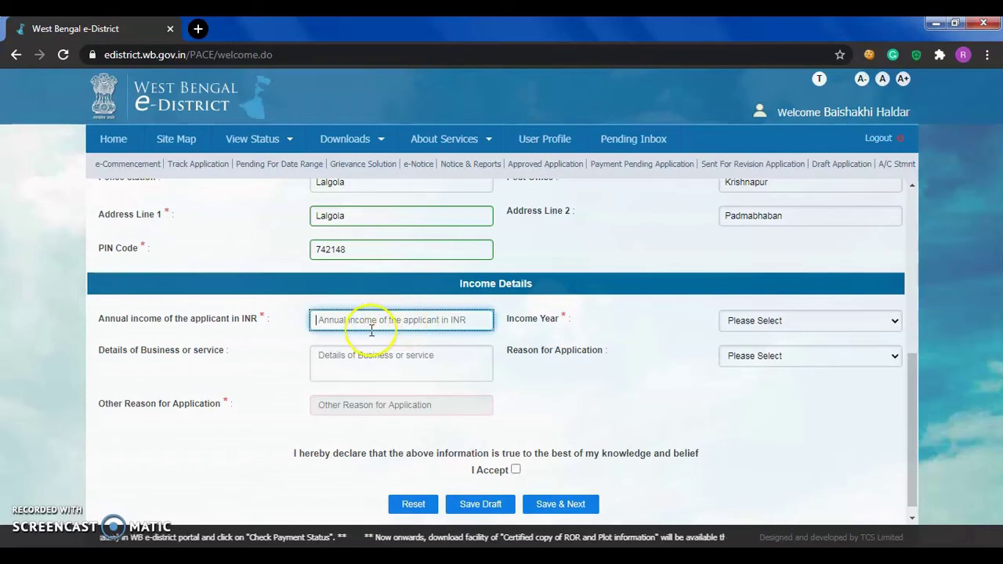
{"action": "left_click", "coordinate": [746, 323]}
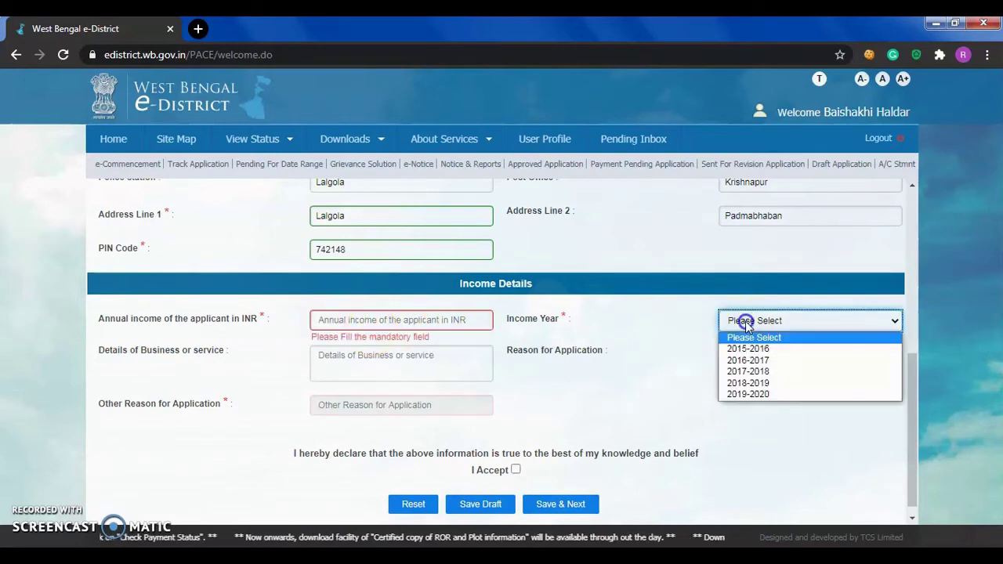
{"action": "left_click", "coordinate": [750, 395]}
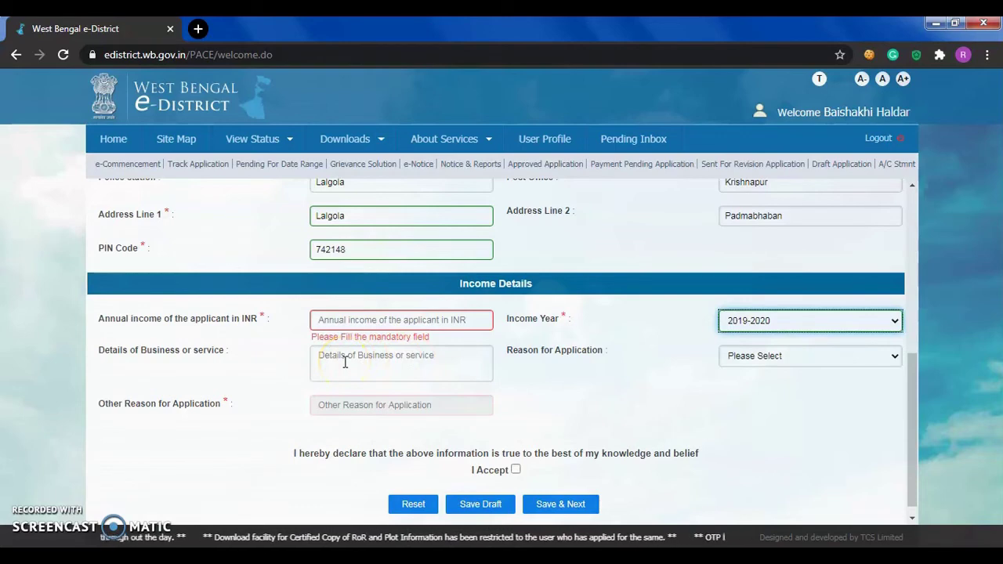
{"action": "left_click", "coordinate": [763, 356]}
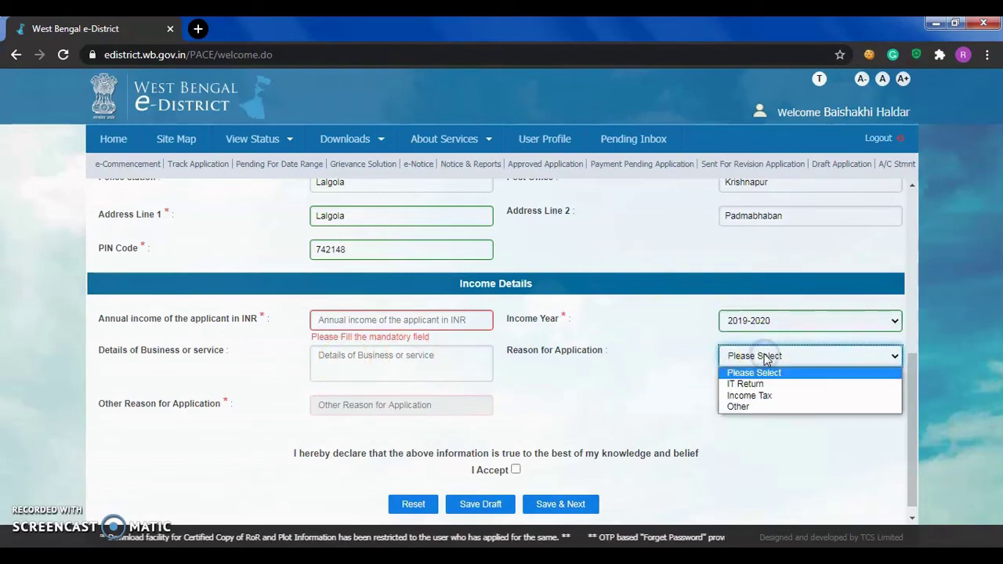
{"action": "left_click", "coordinate": [759, 407]}
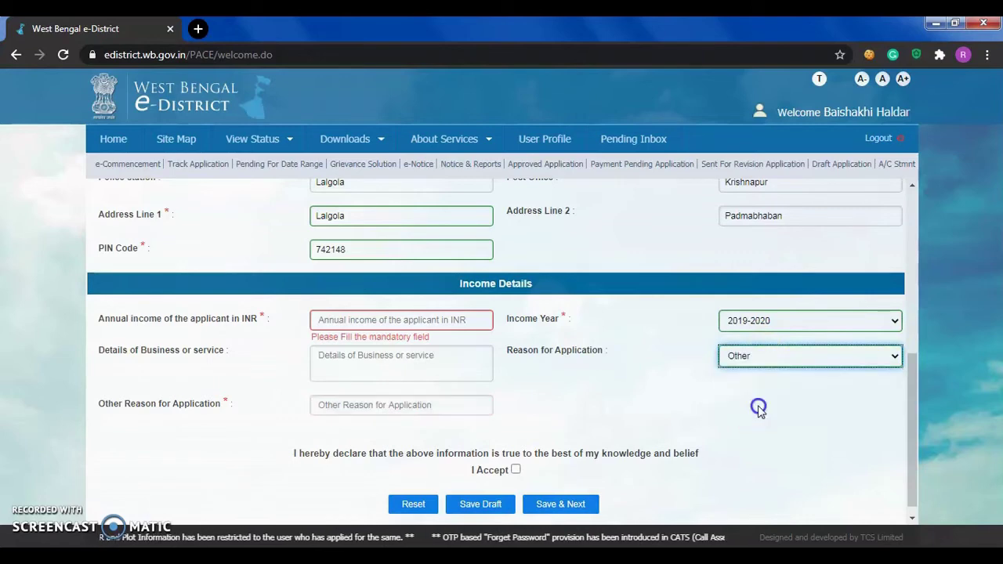
{"action": "left_click", "coordinate": [759, 359]}
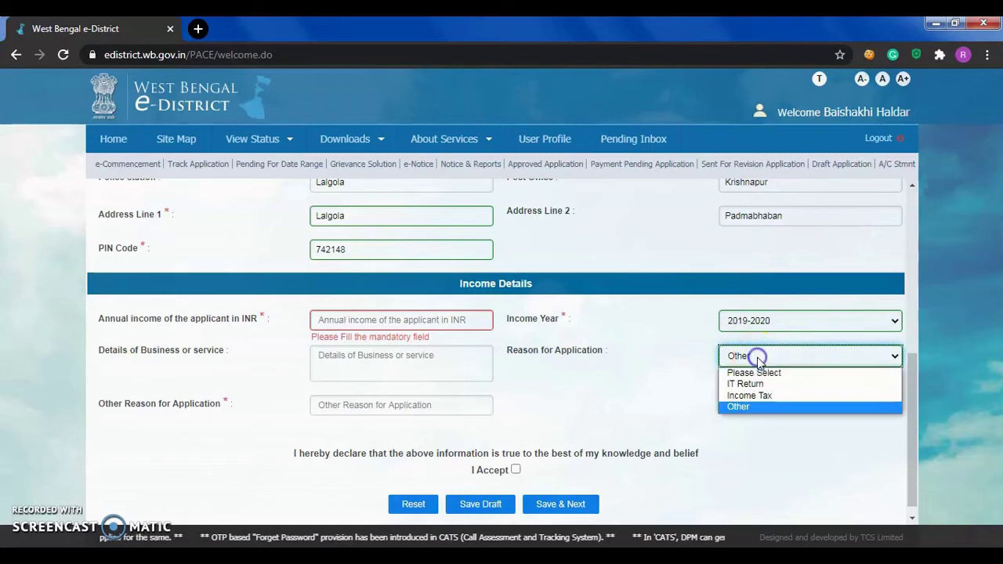
{"action": "left_click", "coordinate": [744, 406]}
Complete the income details with annual income 60000 and other reason Admission in Engineering, accept the declaration, and save to continue
{"action": "left_click", "coordinate": [373, 406]}
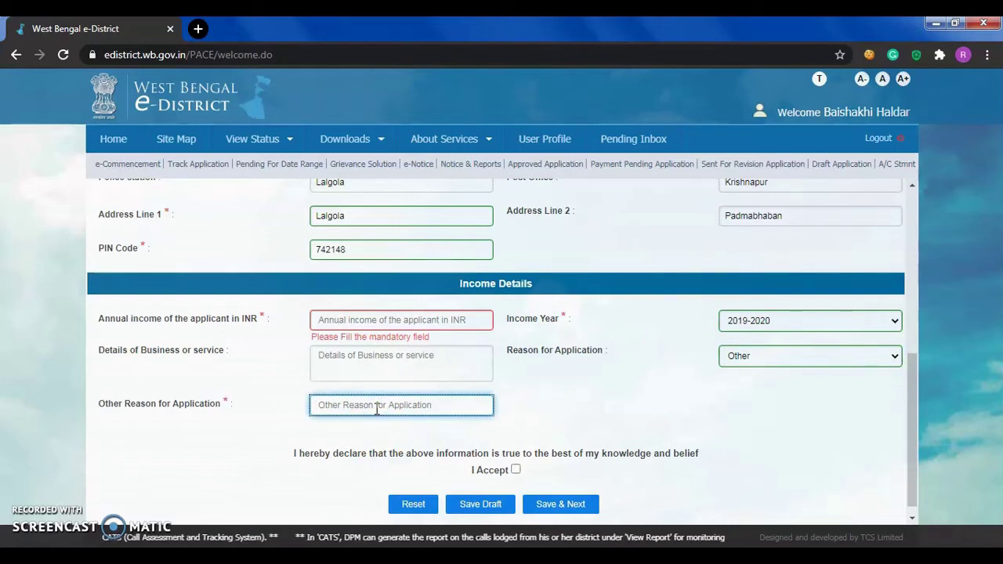
{"action": "left_click", "coordinate": [362, 405]}
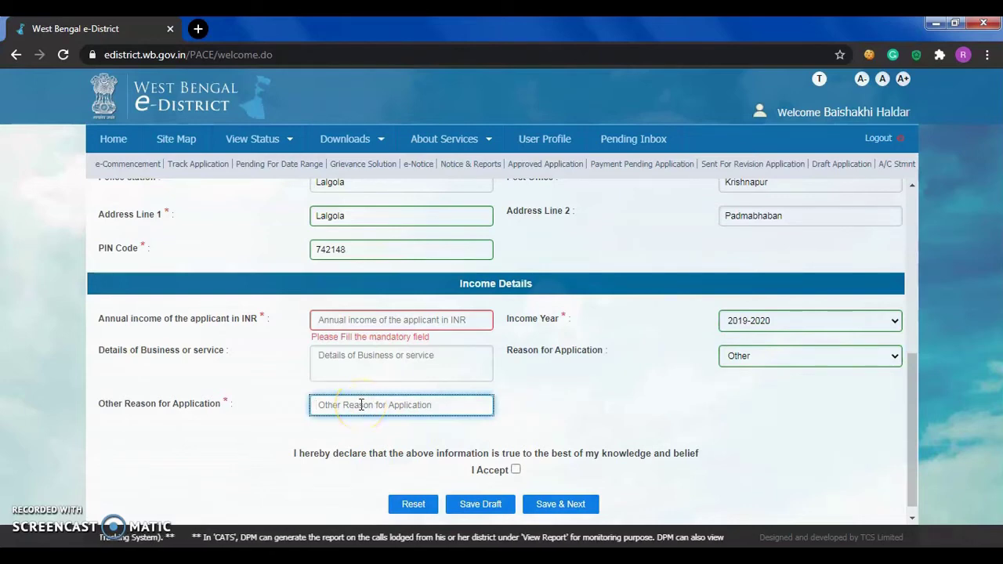
{"action": "left_click", "coordinate": [373, 405]}
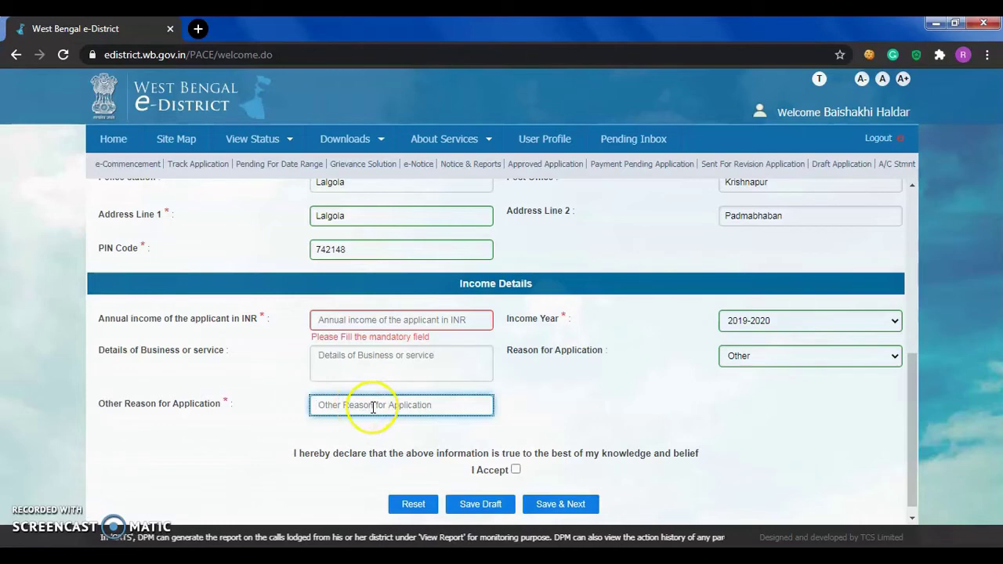
{"action": "left_click", "coordinate": [516, 470]}
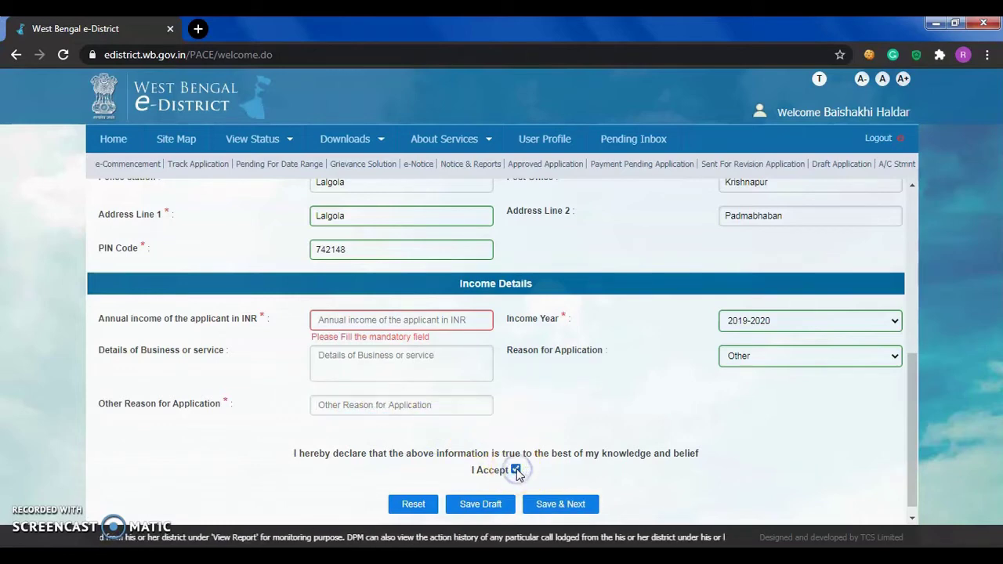
{"action": "left_click", "coordinate": [556, 506]}
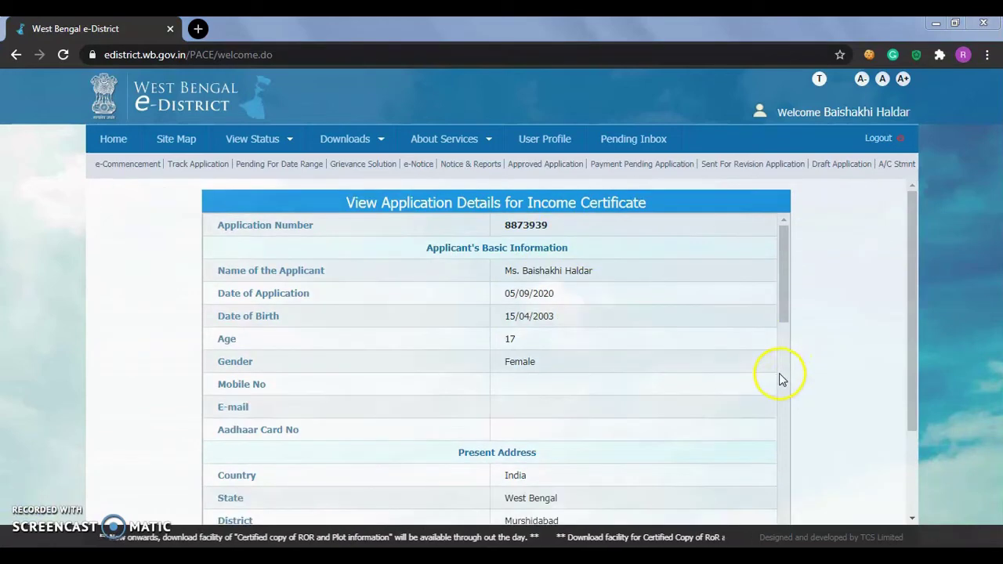
Review the income certificate application details through to the income section and proceed to attaching supporting documents
{"action": "scroll", "coordinate": [780, 378], "scroll_direction": "down", "scroll_amount": 4}
{"action": "scroll", "coordinate": [700, 362], "scroll_direction": "down", "scroll_amount": 2}
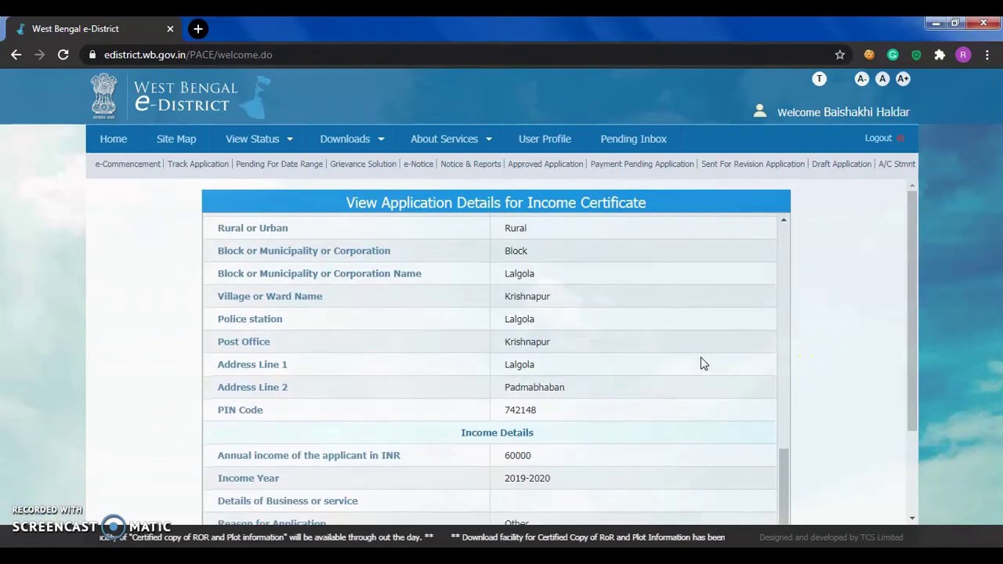
{"action": "scroll", "coordinate": [854, 342], "scroll_direction": "down", "scroll_amount": 2}
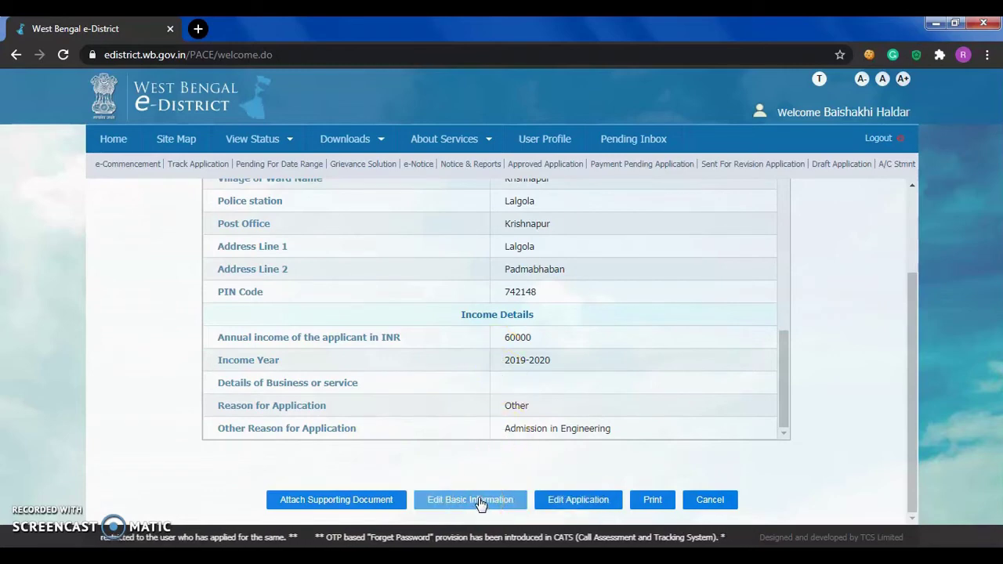
{"action": "left_click", "coordinate": [376, 507]}
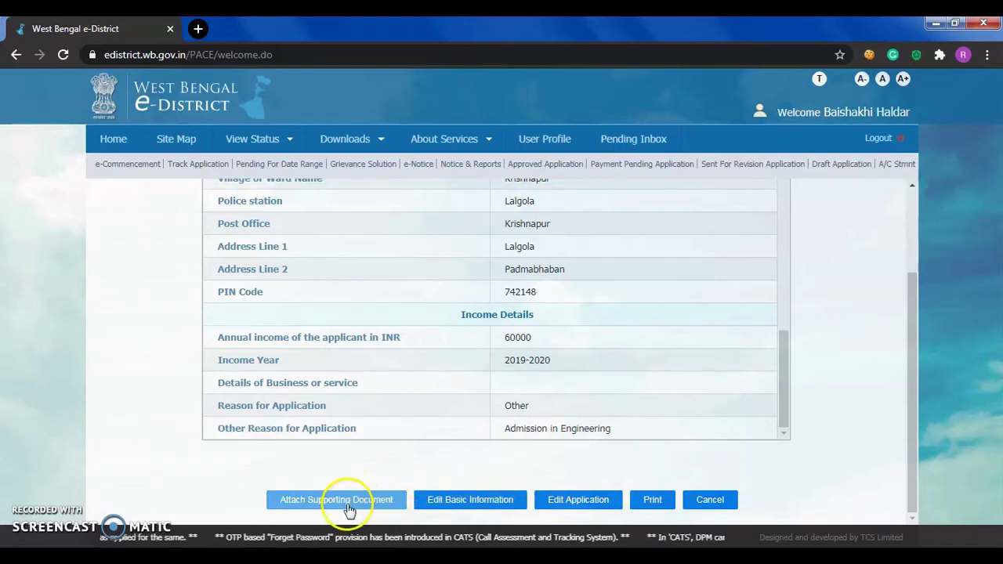
{"action": "left_click", "coordinate": [350, 507]}
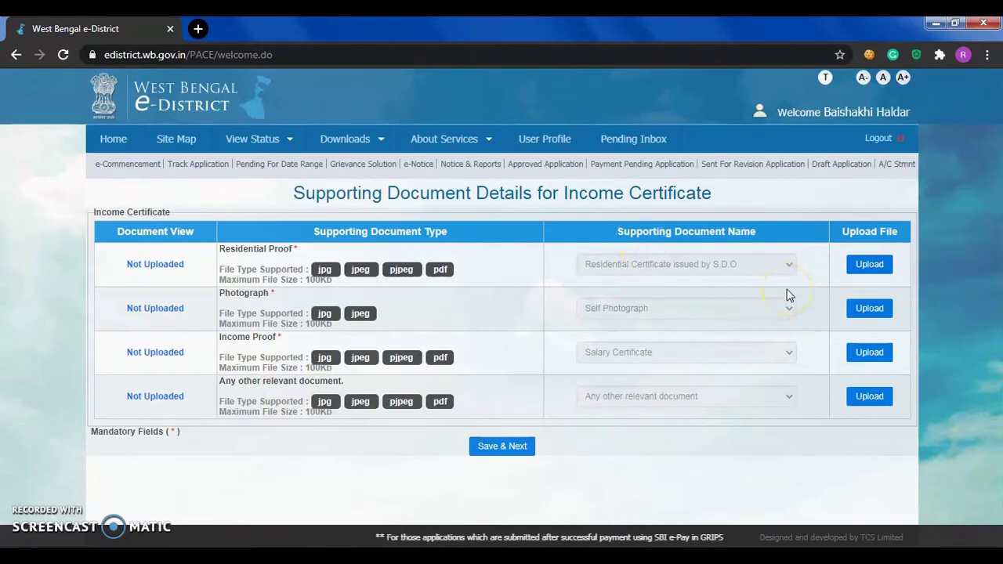
Upload aadhad final.jpg as the residential proof with Aadhaar Card as the supporting document name
{"action": "left_click", "coordinate": [877, 267]}
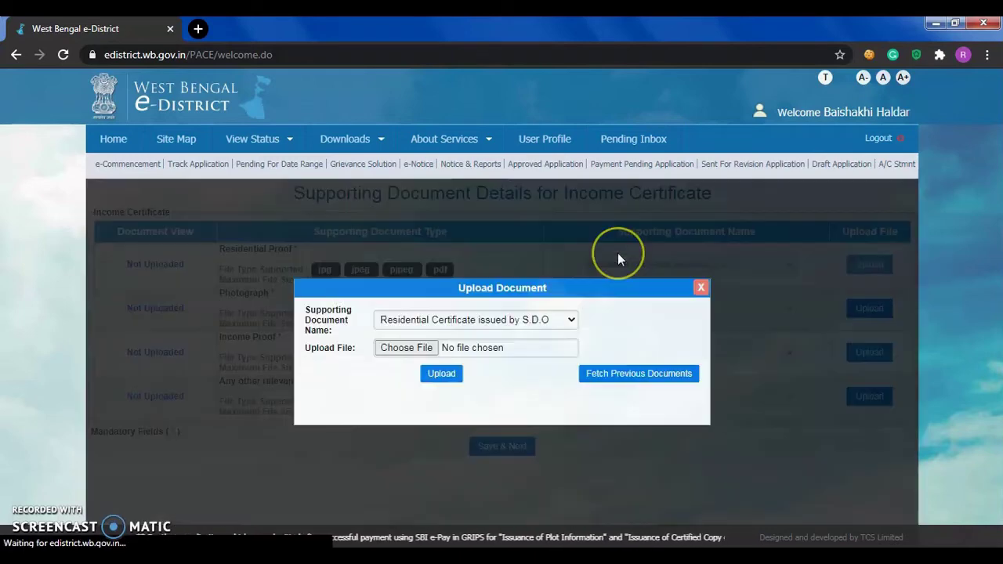
{"action": "left_click", "coordinate": [480, 326]}
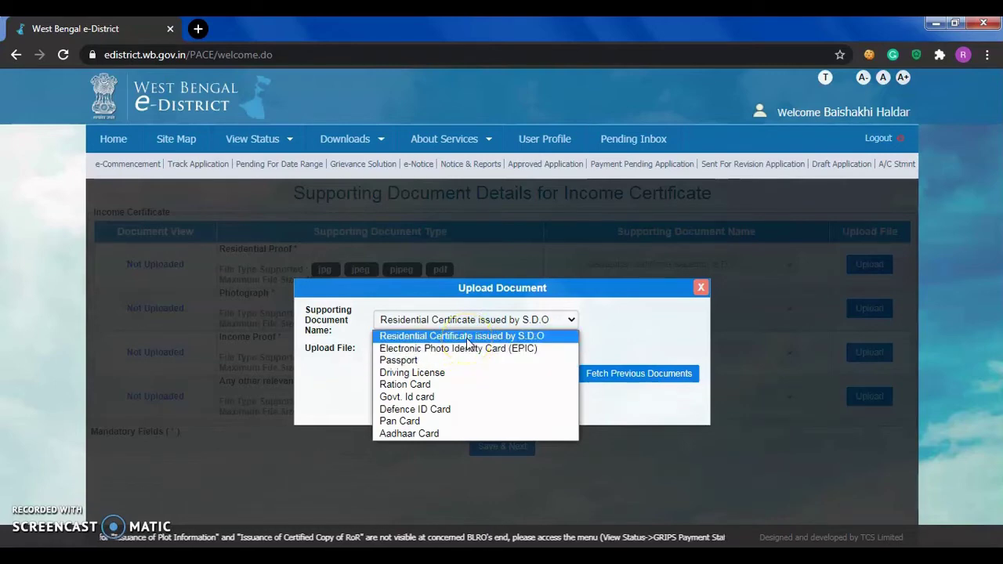
{"action": "left_click_drag", "start_coordinate": [444, 368], "coordinate": [448, 436]}
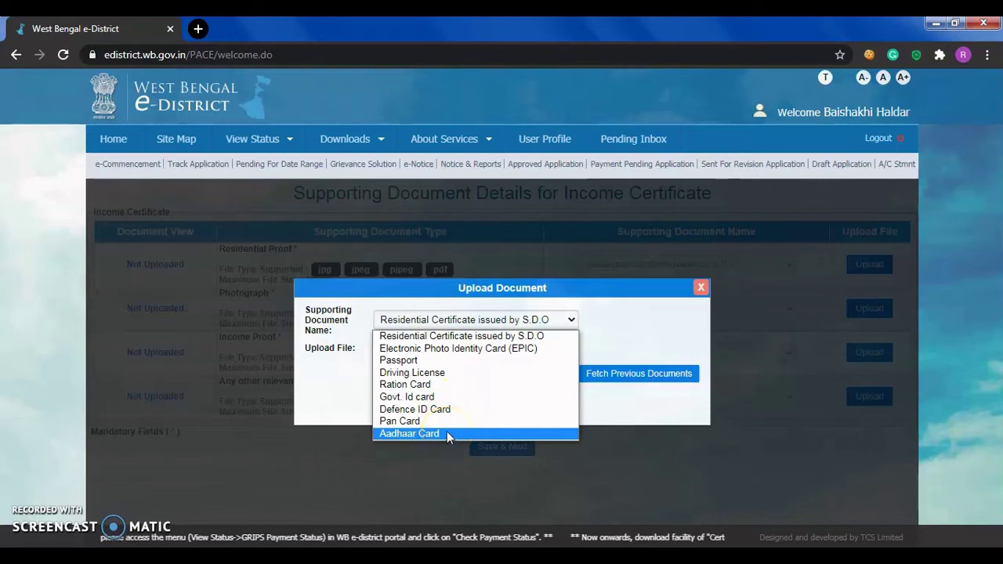
{"action": "left_click", "coordinate": [447, 434]}
{"action": "left_click", "coordinate": [411, 350]}
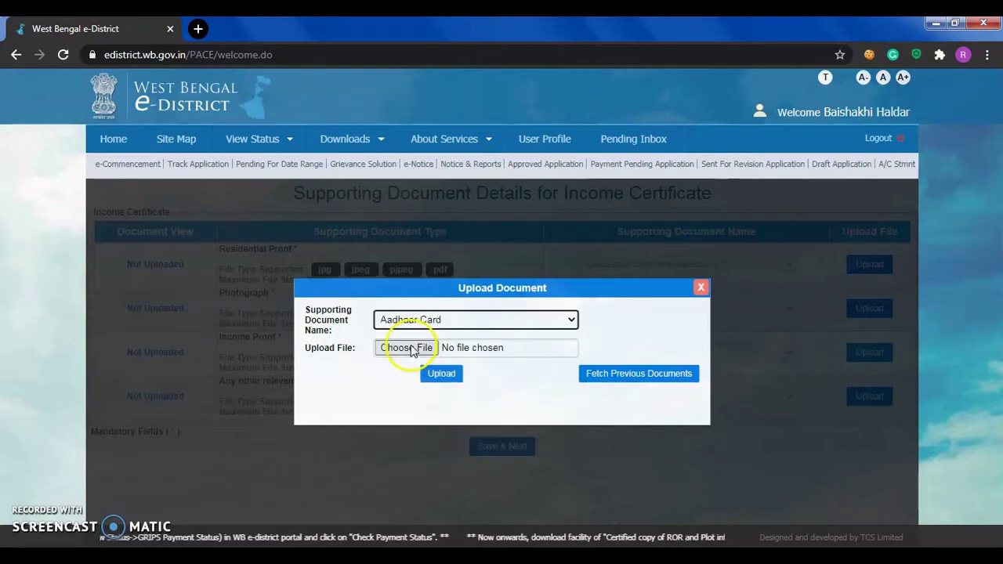
{"action": "left_click", "coordinate": [412, 348]}
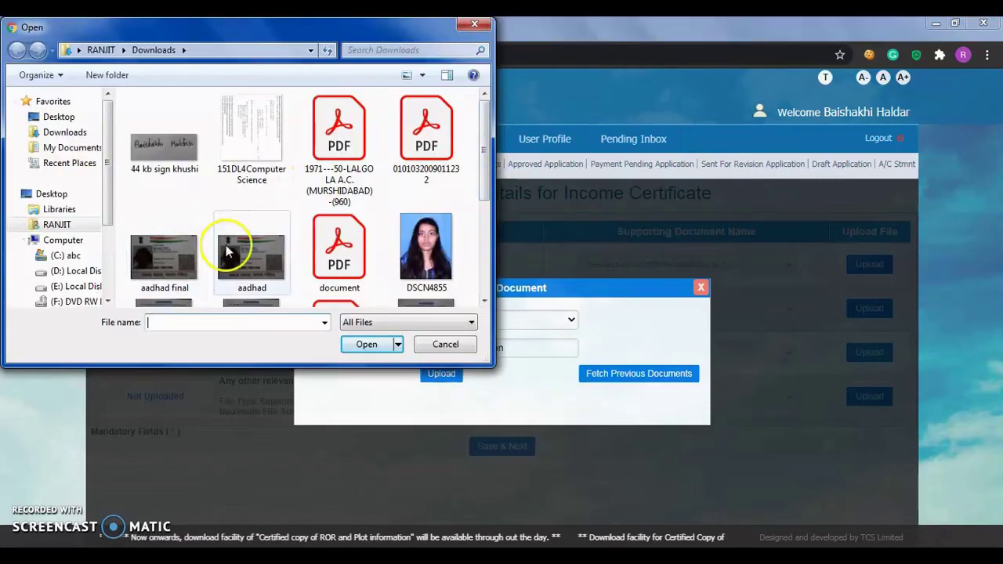
{"action": "left_click", "coordinate": [151, 255]}
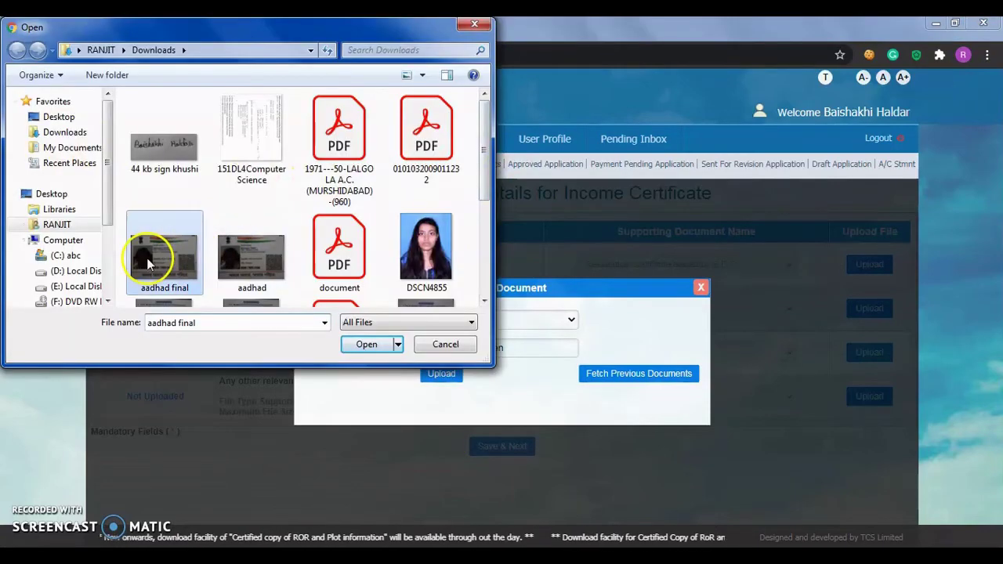
{"action": "left_click", "coordinate": [365, 344]}
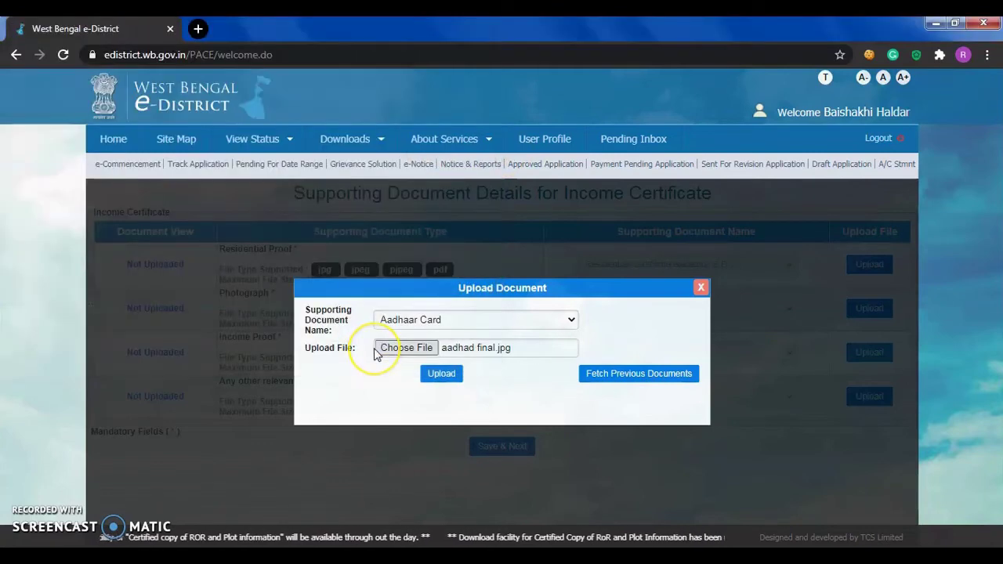
{"action": "left_click", "coordinate": [443, 374]}
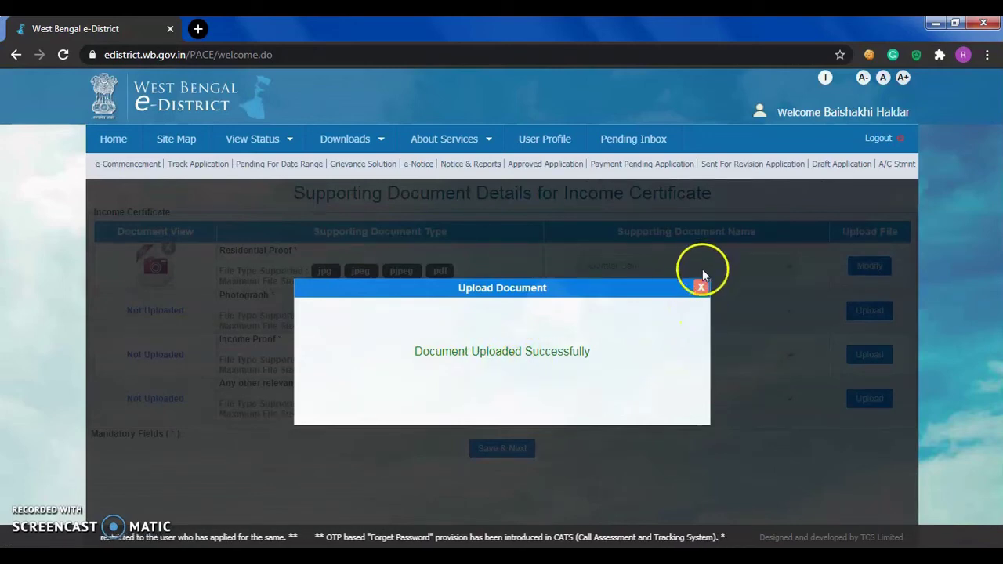
{"action": "left_click", "coordinate": [703, 288]}
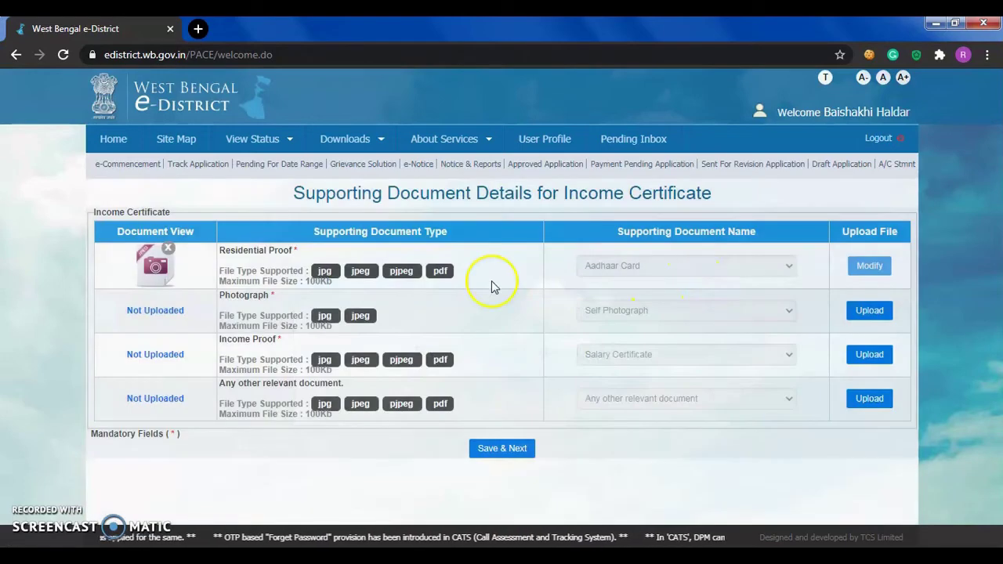
Upload DSCN4855.jpg as the Self Photograph for the photograph requirement
{"action": "left_click", "coordinate": [866, 318]}
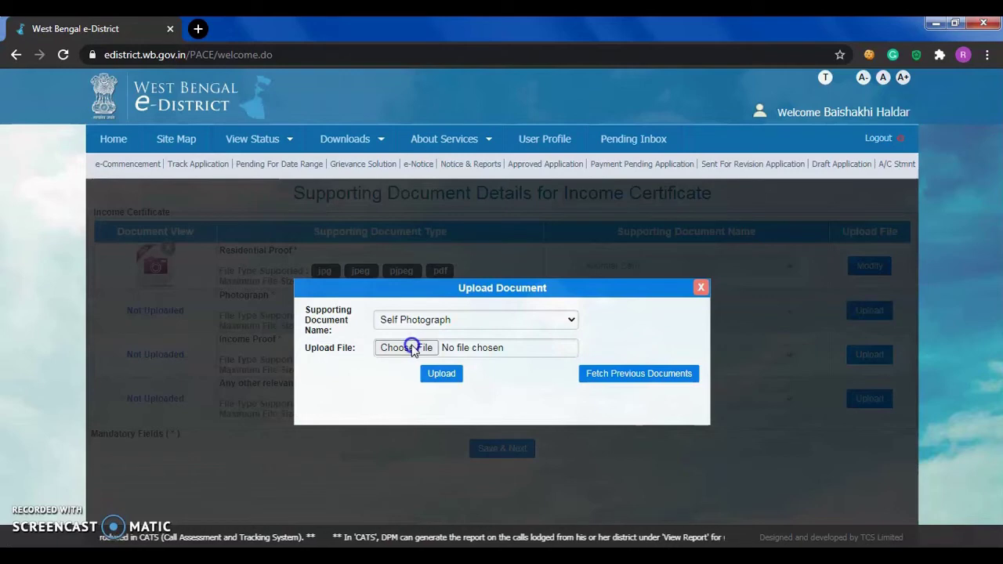
{"action": "left_click", "coordinate": [410, 348]}
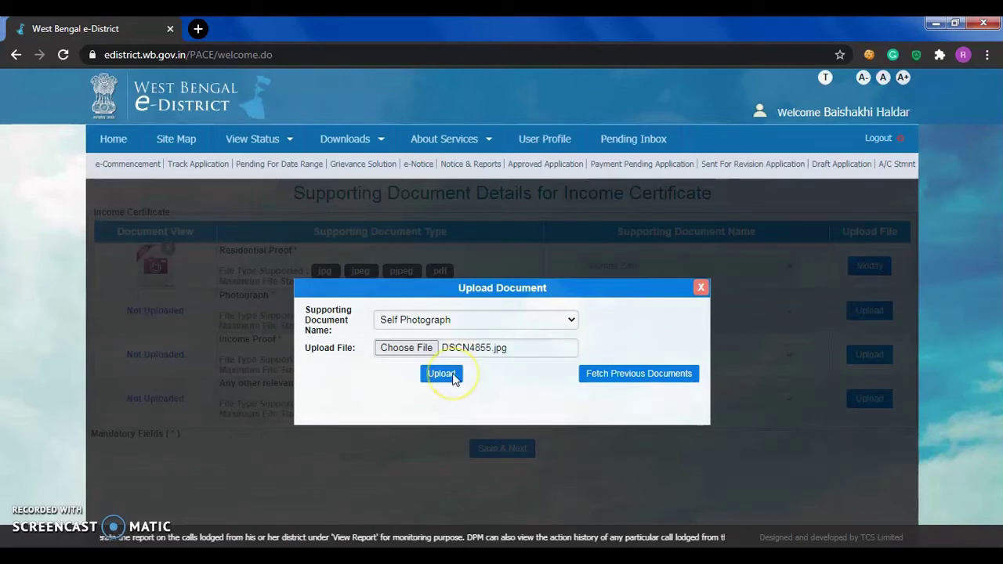
{"action": "left_click", "coordinate": [442, 374]}
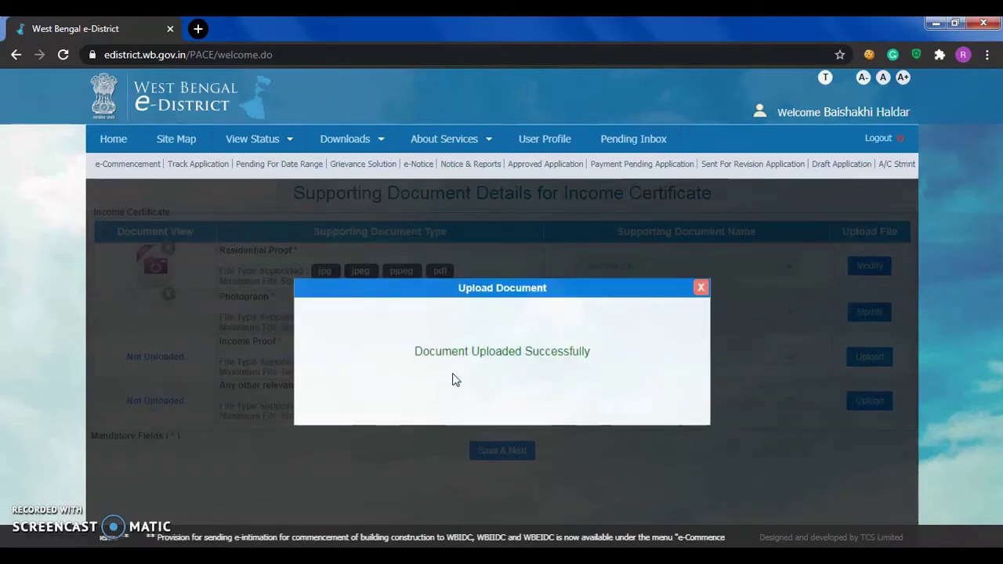
{"action": "left_click", "coordinate": [702, 290]}
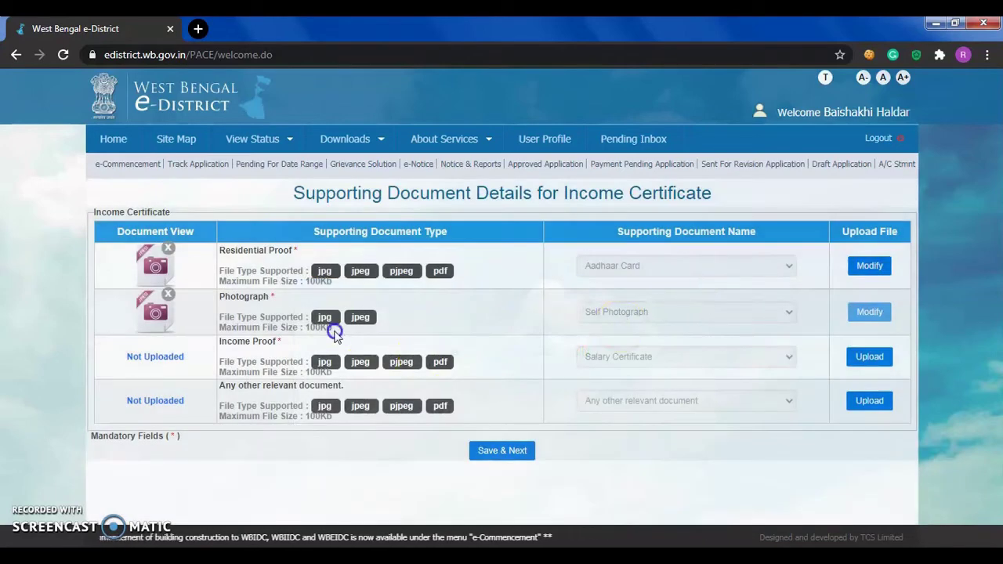
Upload the final income document image as Income Proof from Gram Pradhan, and save the supporting documents to continue
{"action": "left_click", "coordinate": [855, 362]}
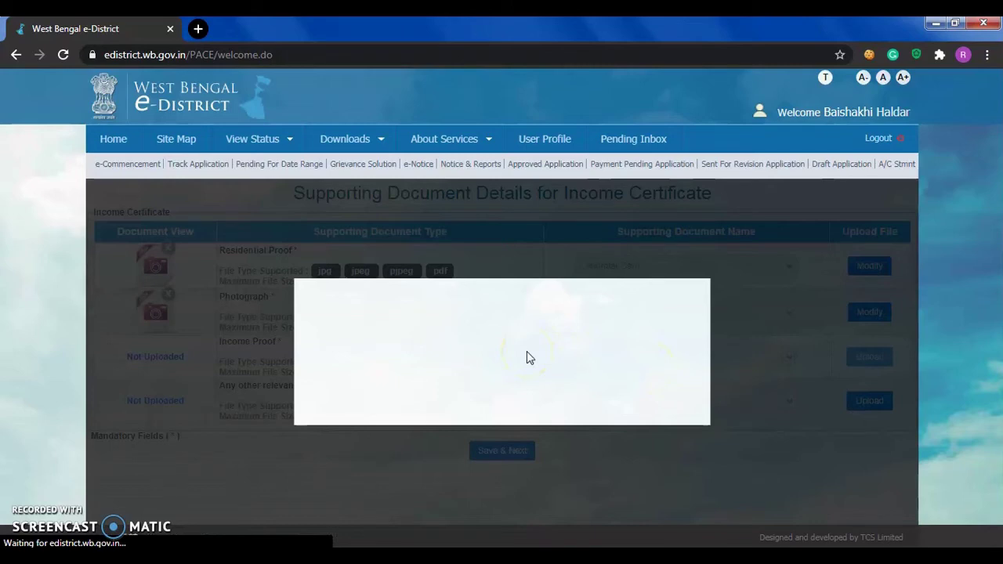
{"action": "left_click", "coordinate": [493, 322]}
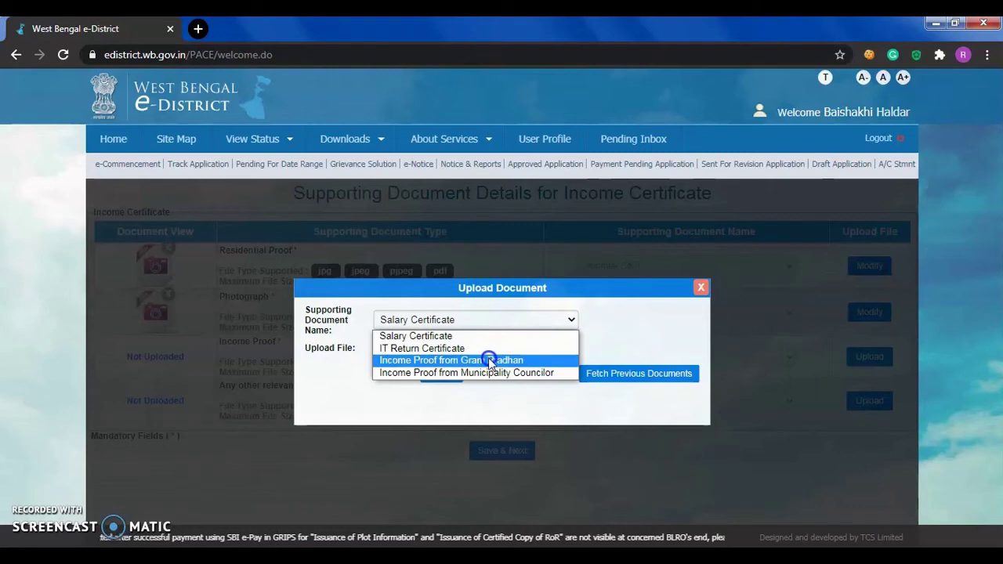
{"action": "left_click", "coordinate": [488, 361]}
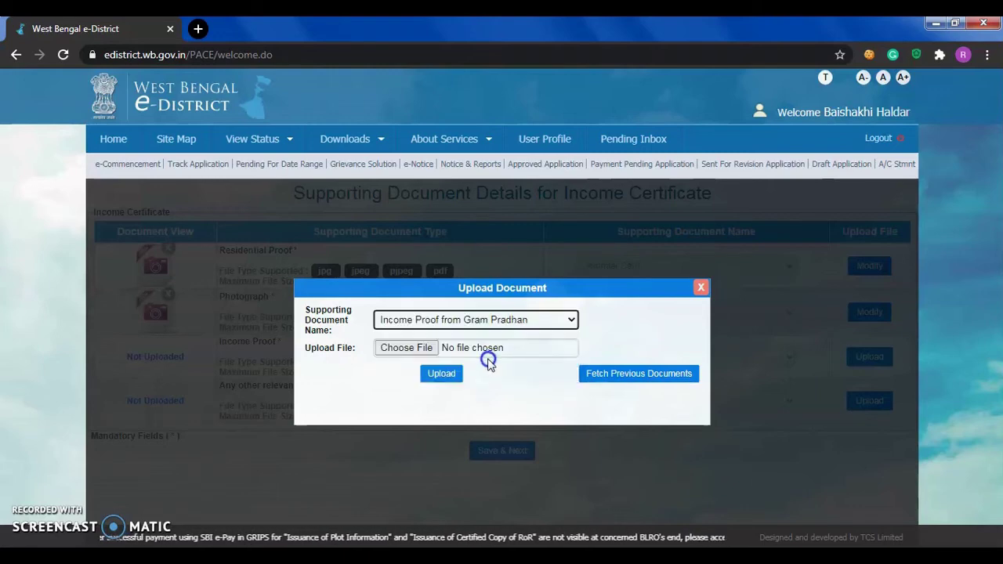
{"action": "left_click", "coordinate": [409, 351]}
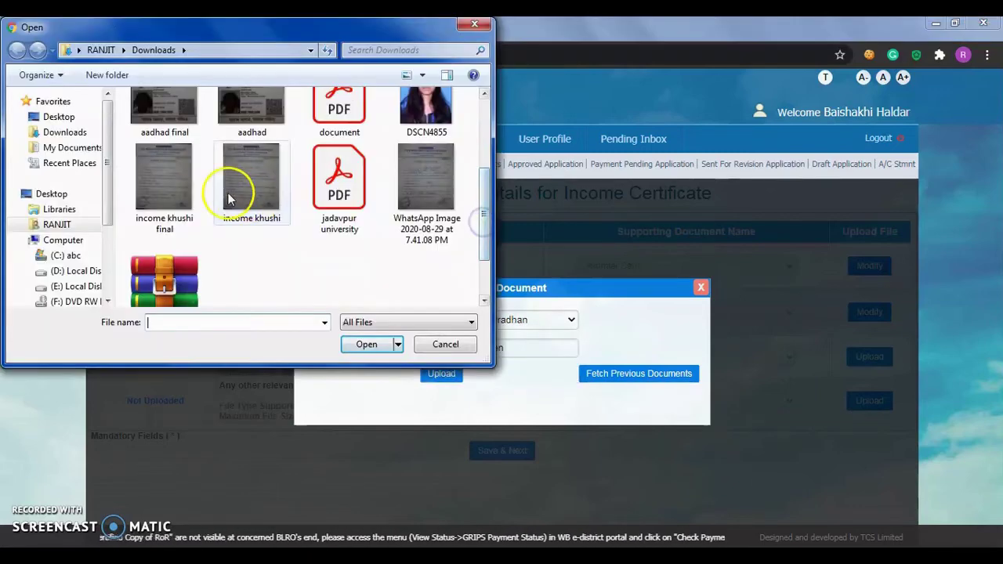
{"action": "left_click", "coordinate": [164, 170]}
{"action": "left_click", "coordinate": [380, 346]}
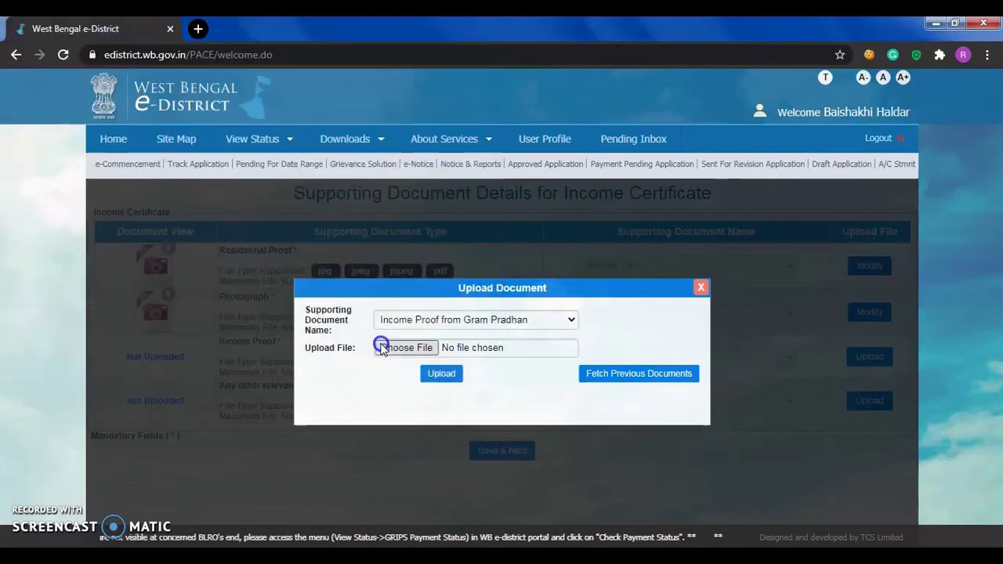
{"action": "left_click", "coordinate": [441, 374]}
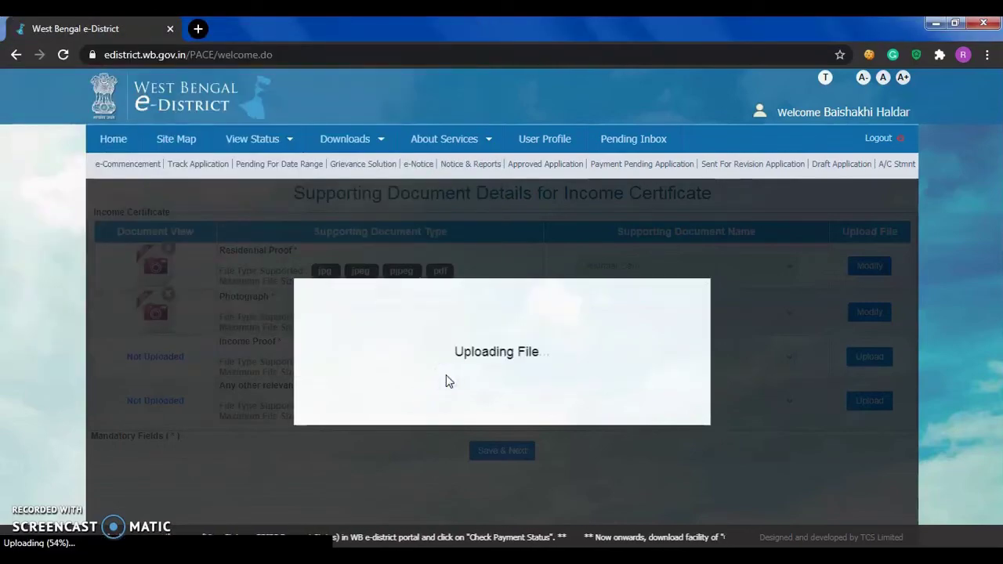
{"action": "left_click", "coordinate": [702, 289]}
{"action": "left_click", "coordinate": [480, 453]}
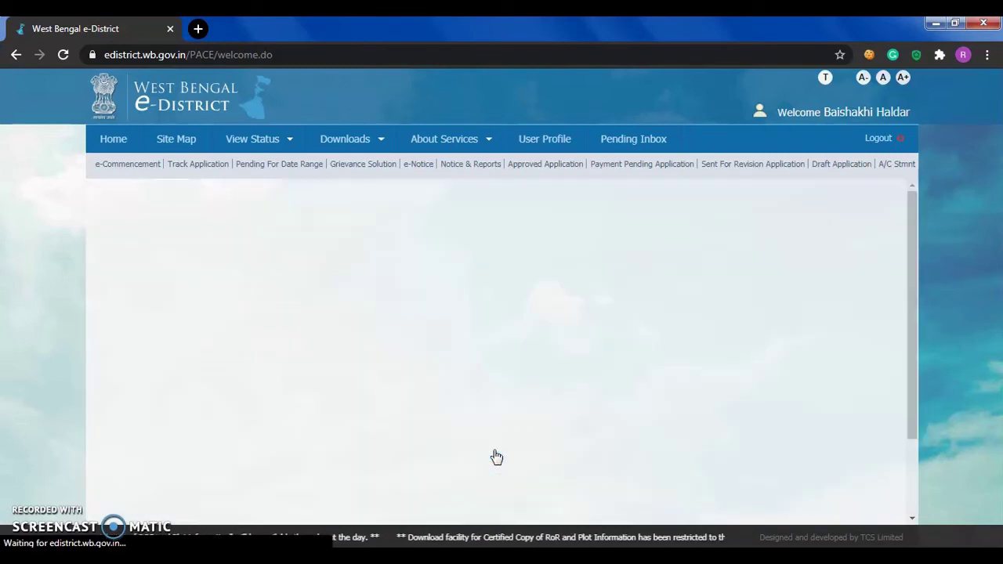
Review the Income Certificate application details through to the supporting document list and submit the application
{"action": "left_click", "coordinate": [565, 290]}
{"action": "scroll", "coordinate": [564, 287], "scroll_direction": "down", "scroll_amount": 10}
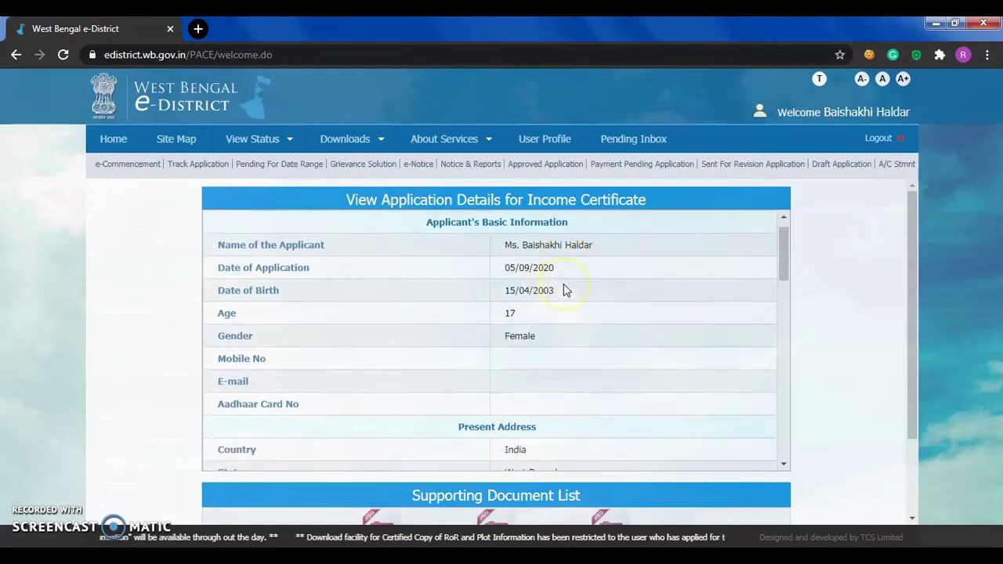
{"action": "scroll", "coordinate": [875, 235], "scroll_direction": "down", "scroll_amount": 1}
{"action": "scroll", "coordinate": [875, 234], "scroll_direction": "down", "scroll_amount": 1}
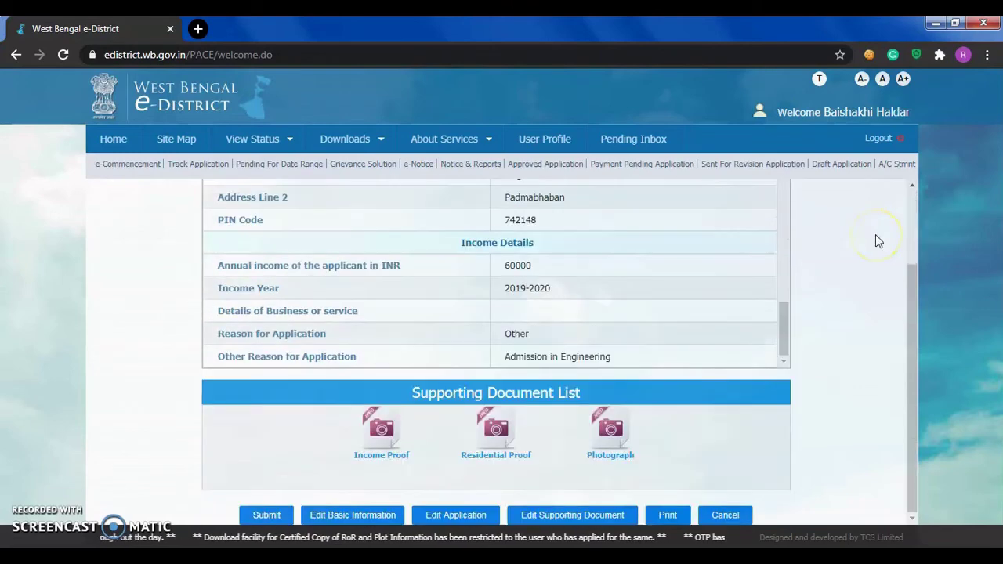
{"action": "left_click", "coordinate": [265, 516]}
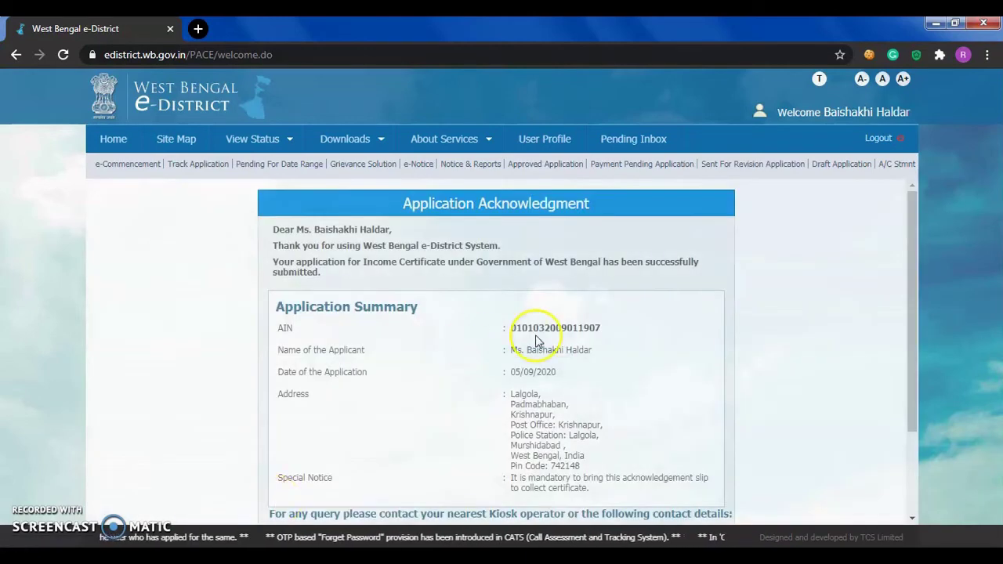
Save the application acknowledgment as a PDF named West Bengal e-District in the scolarship folder, and finish the application
{"action": "scroll", "coordinate": [556, 344], "scroll_direction": "down", "scroll_amount": 2}
{"action": "scroll", "coordinate": [536, 335], "scroll_direction": "up", "scroll_amount": 2}
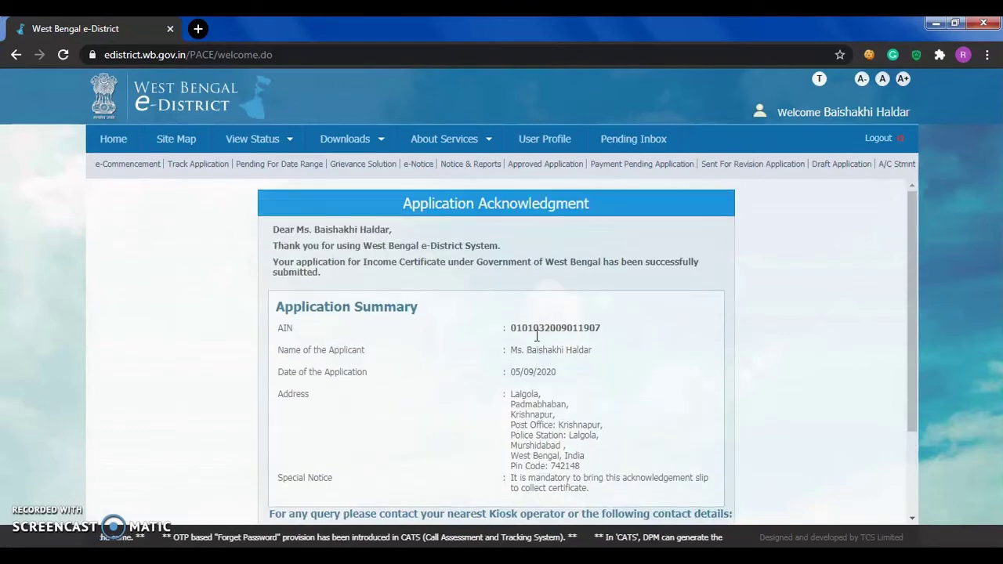
{"action": "scroll", "coordinate": [578, 345], "scroll_direction": "down", "scroll_amount": 2}
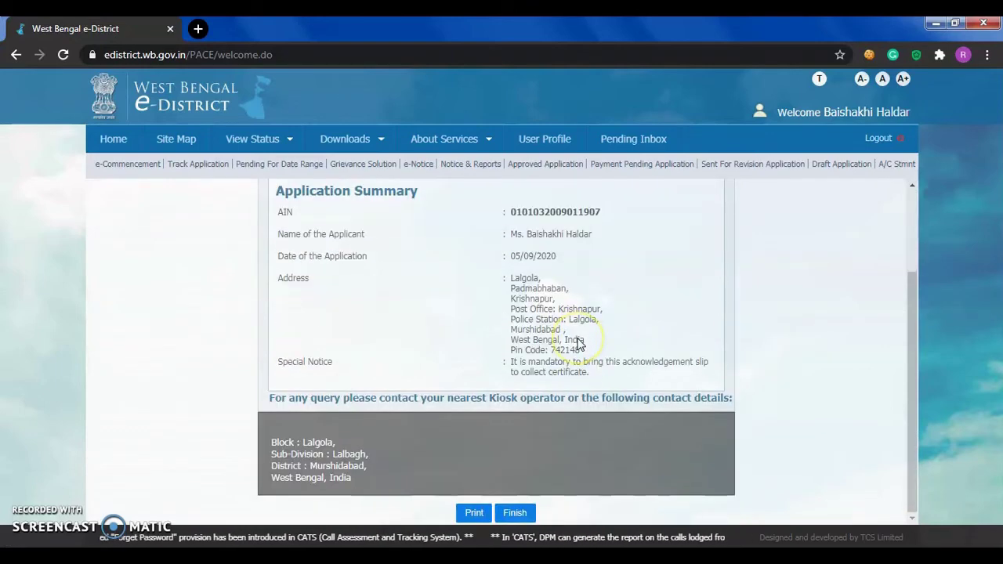
{"action": "left_click", "coordinate": [468, 519]}
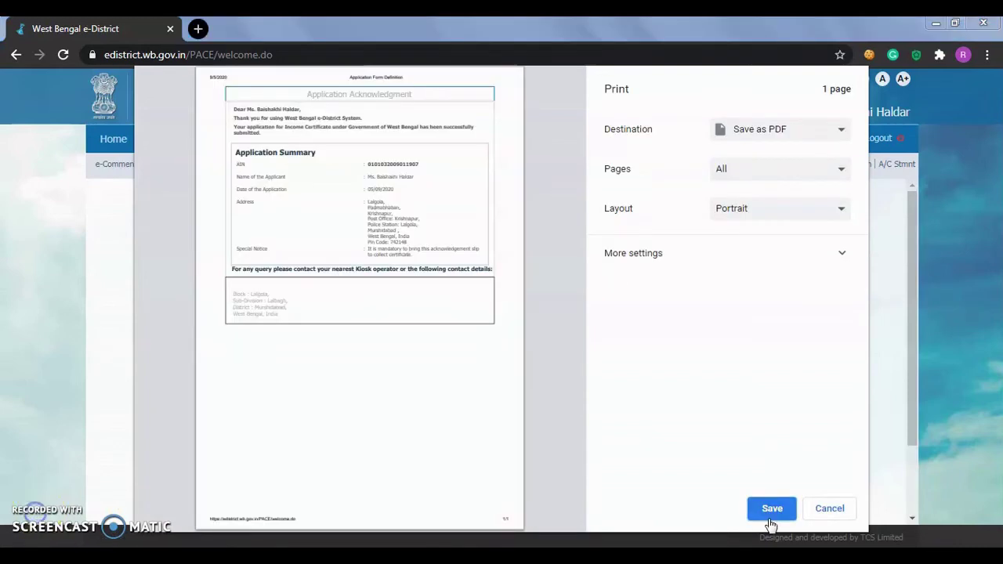
{"action": "left_click", "coordinate": [771, 509]}
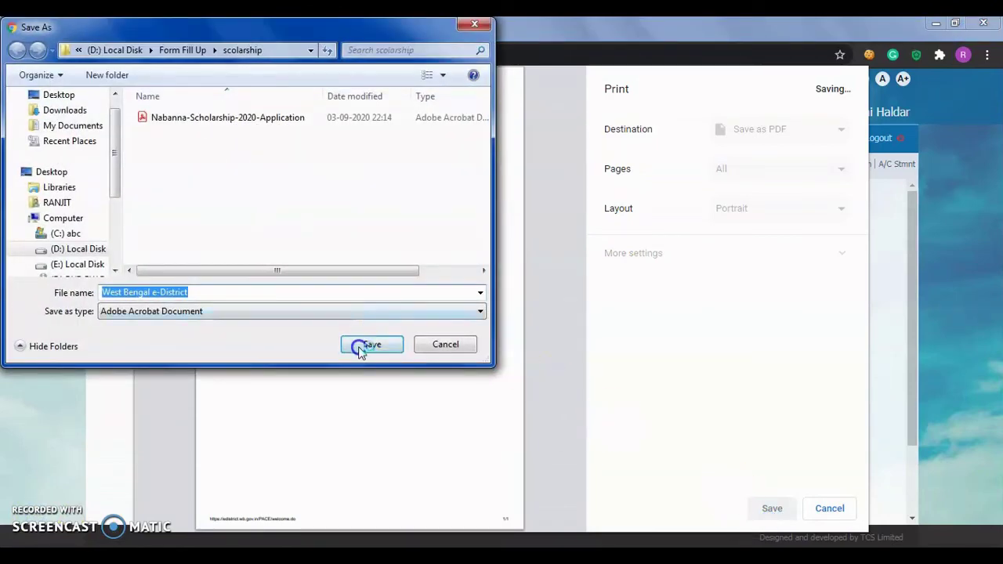
{"action": "left_click", "coordinate": [360, 349]}
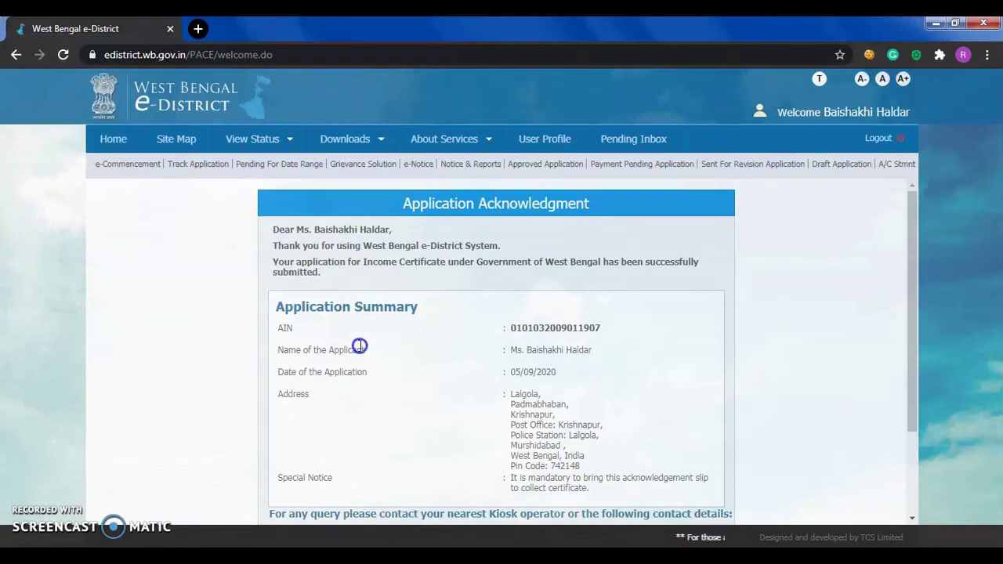
{"action": "scroll", "coordinate": [433, 329], "scroll_direction": "down", "scroll_amount": 2}
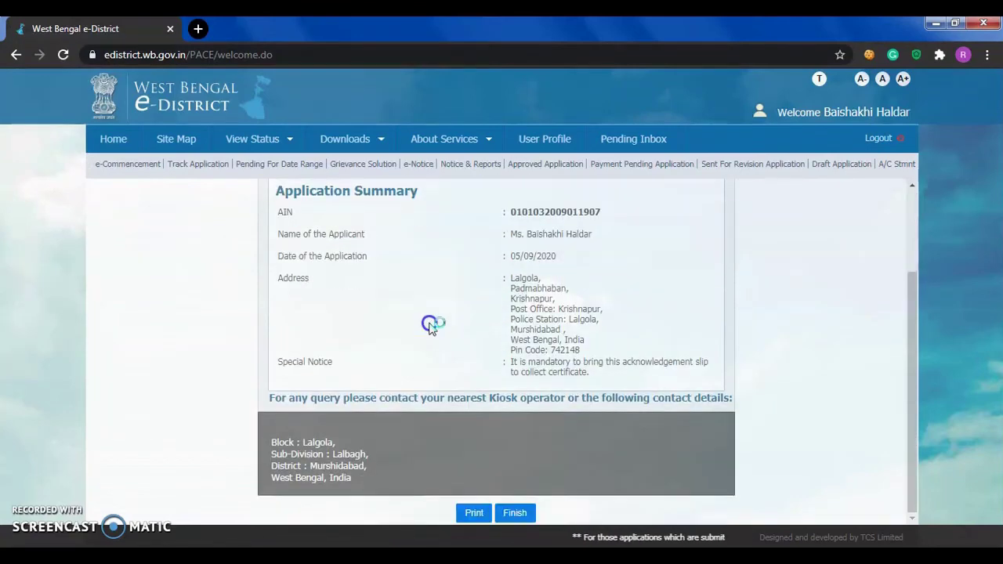
{"action": "left_click", "coordinate": [510, 513]}
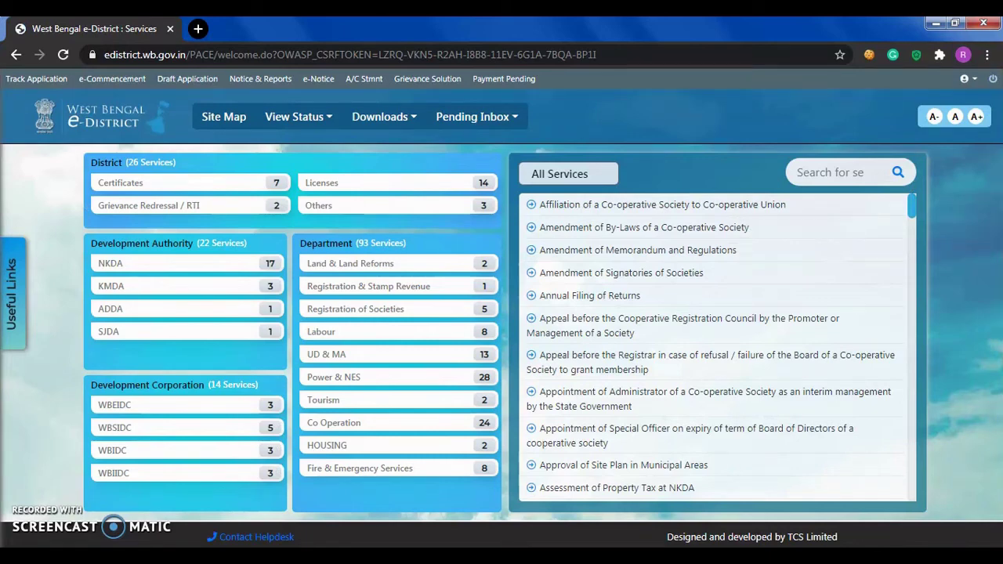
Track the submitted Income Certificate application and access the download offered for it
{"action": "left_click", "coordinate": [37, 81]}
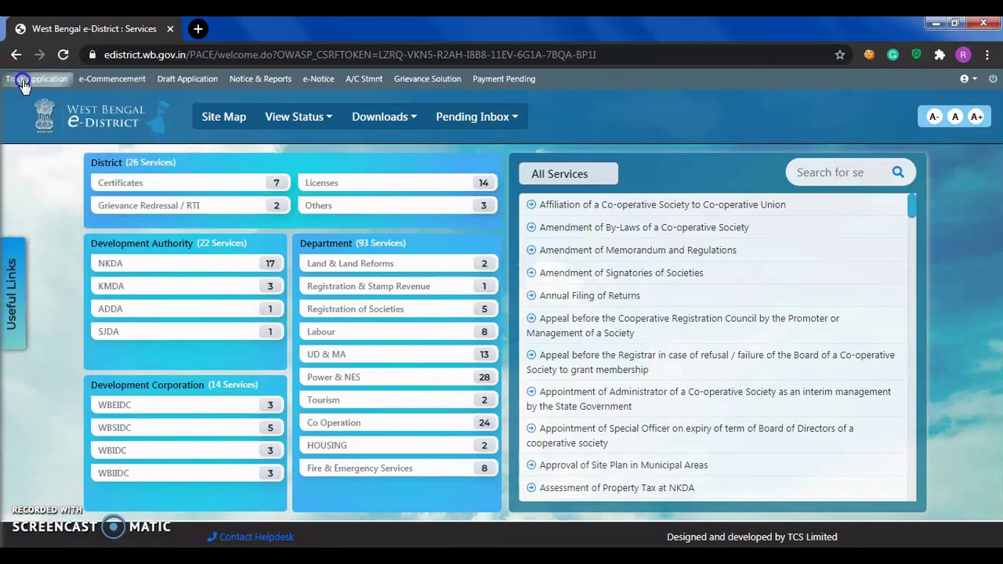
{"action": "left_click", "coordinate": [23, 81]}
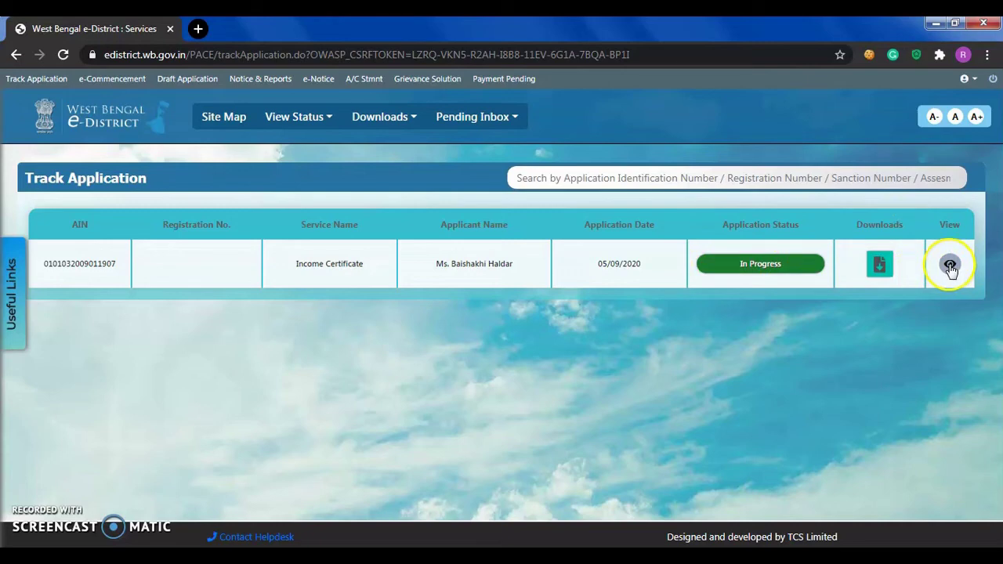
{"action": "left_click", "coordinate": [880, 266]}
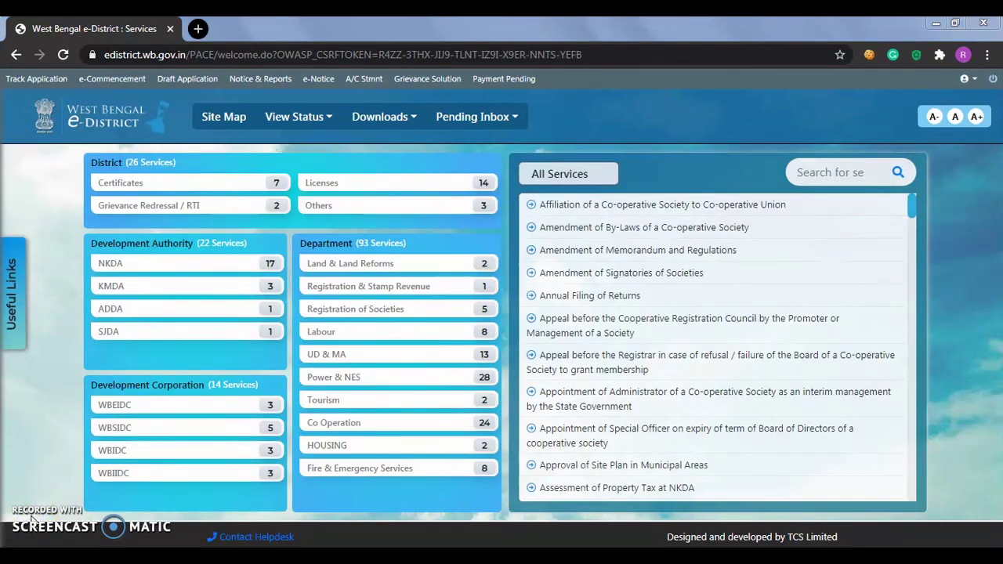
Download the approved Income Certificate from the application tracking list and review the whole PDF
{"action": "left_click", "coordinate": [22, 81]}
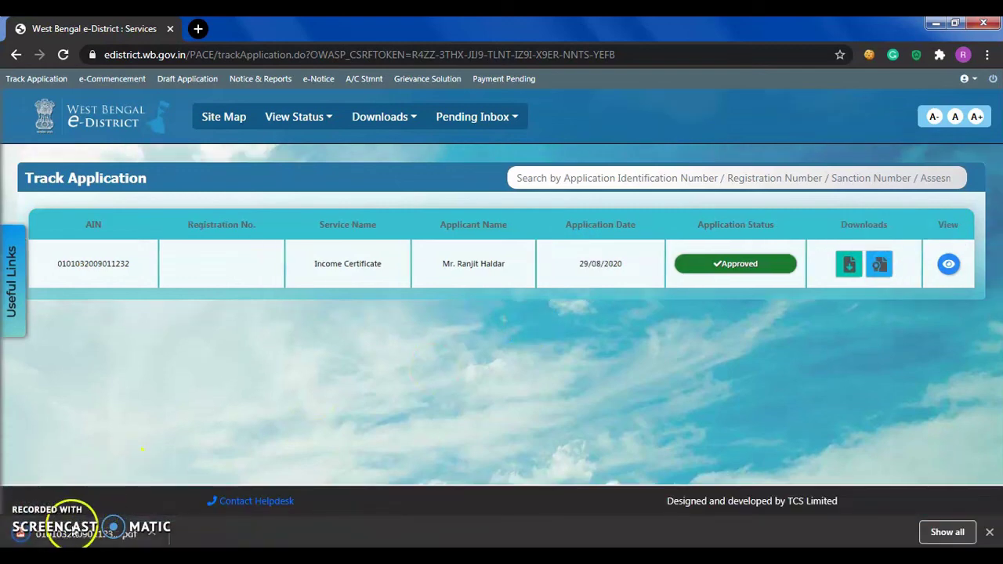
{"action": "left_click", "coordinate": [75, 531]}
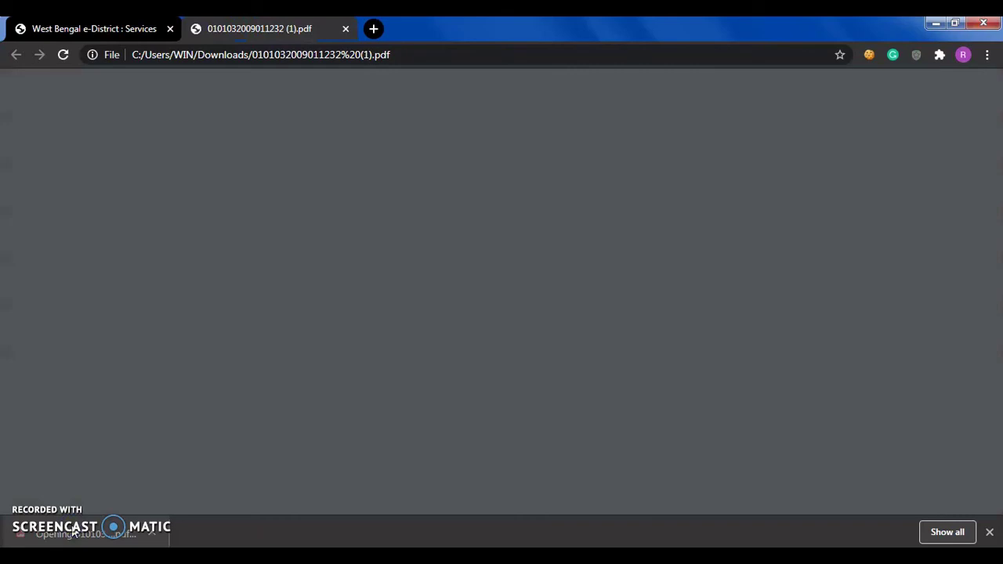
{"action": "scroll", "coordinate": [498, 307], "scroll_direction": "down", "scroll_amount": 5}
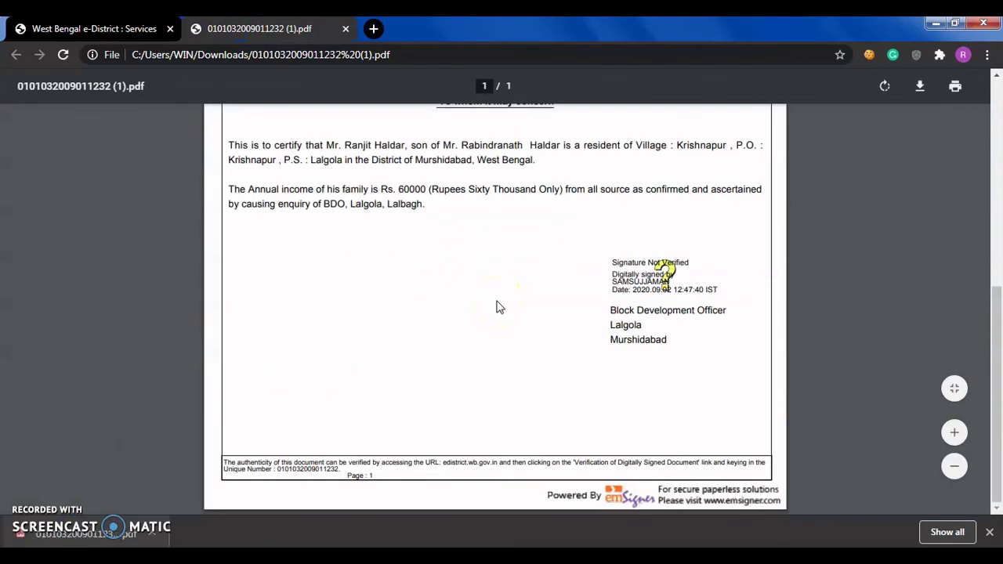
{"action": "scroll", "coordinate": [498, 307], "scroll_direction": "up", "scroll_amount": 5}
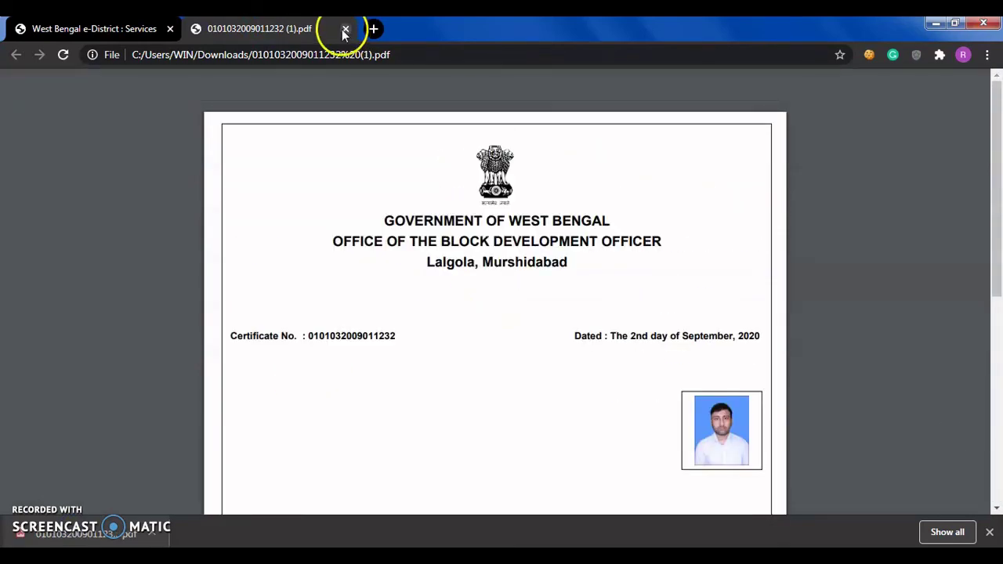
{"action": "left_click", "coordinate": [346, 28]}
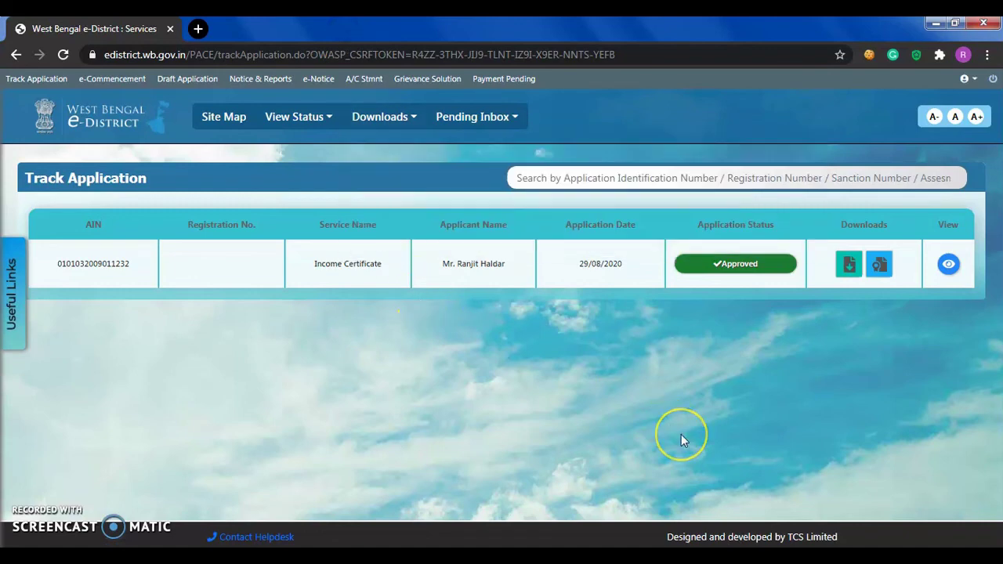